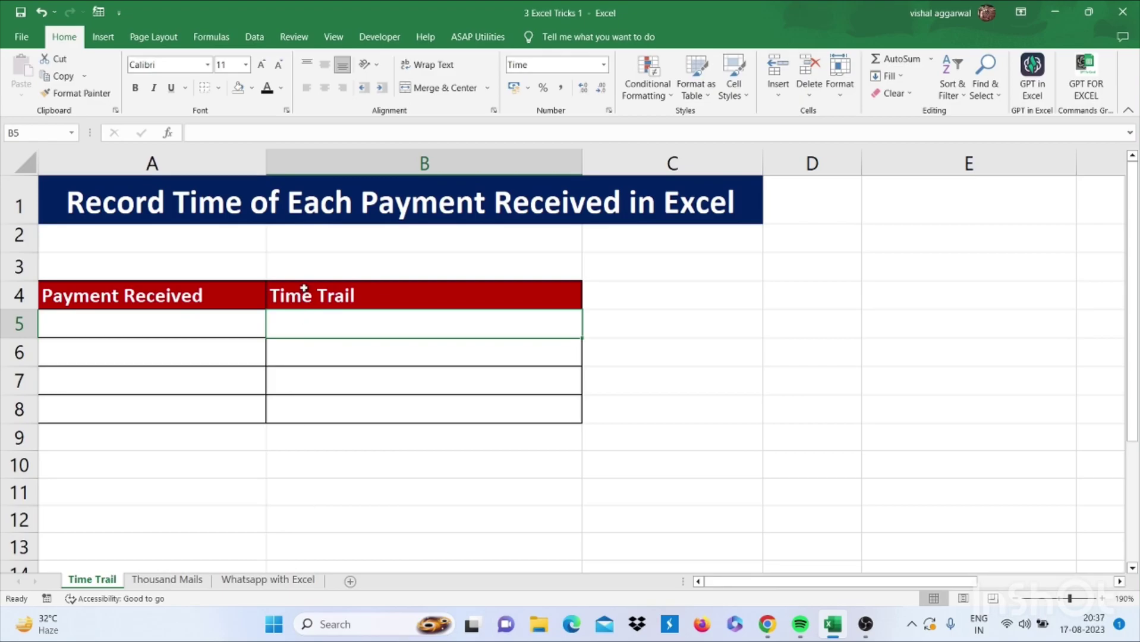
# - Enable iterative calculation in Excel's Formulas options and confirm with OK
pyautogui.click(32, 44)
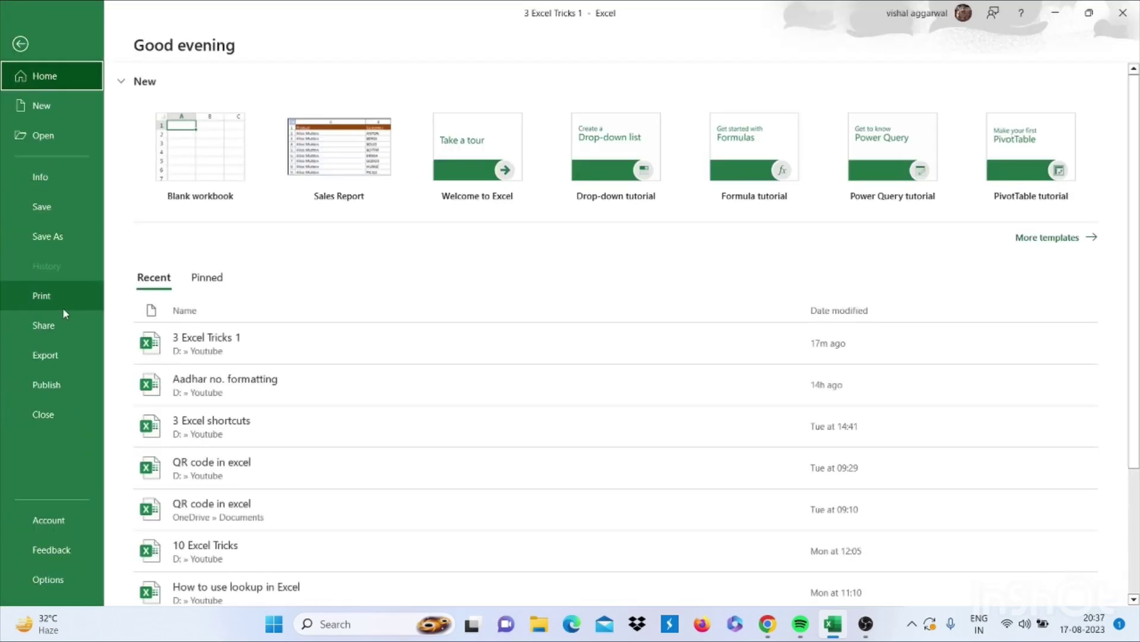
pyautogui.press('Escape')
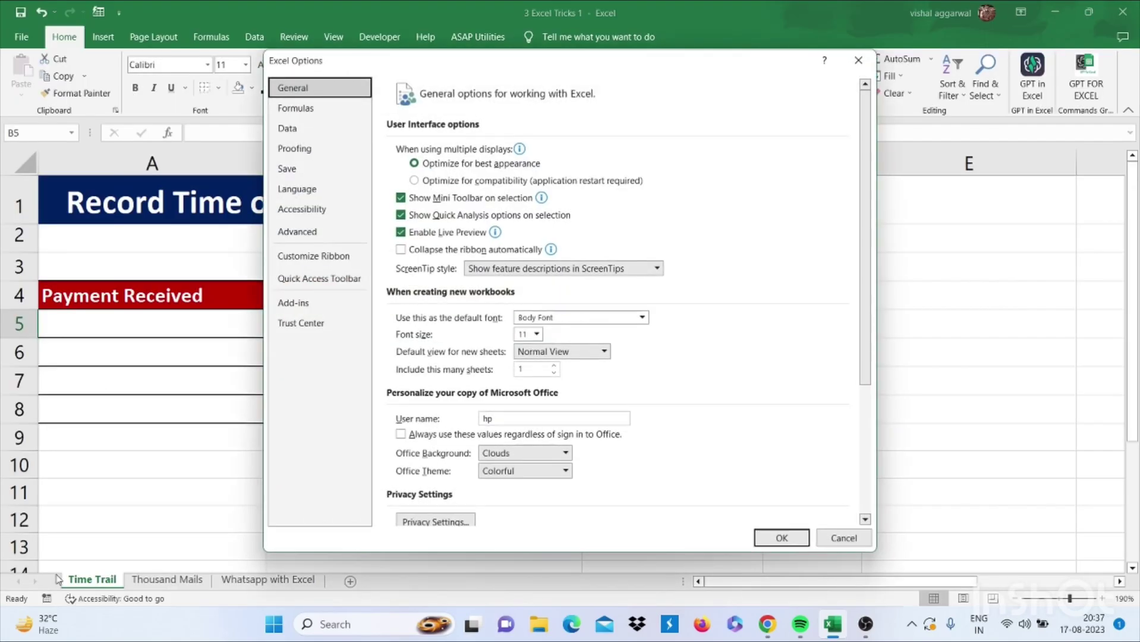
pyautogui.click(340, 109)
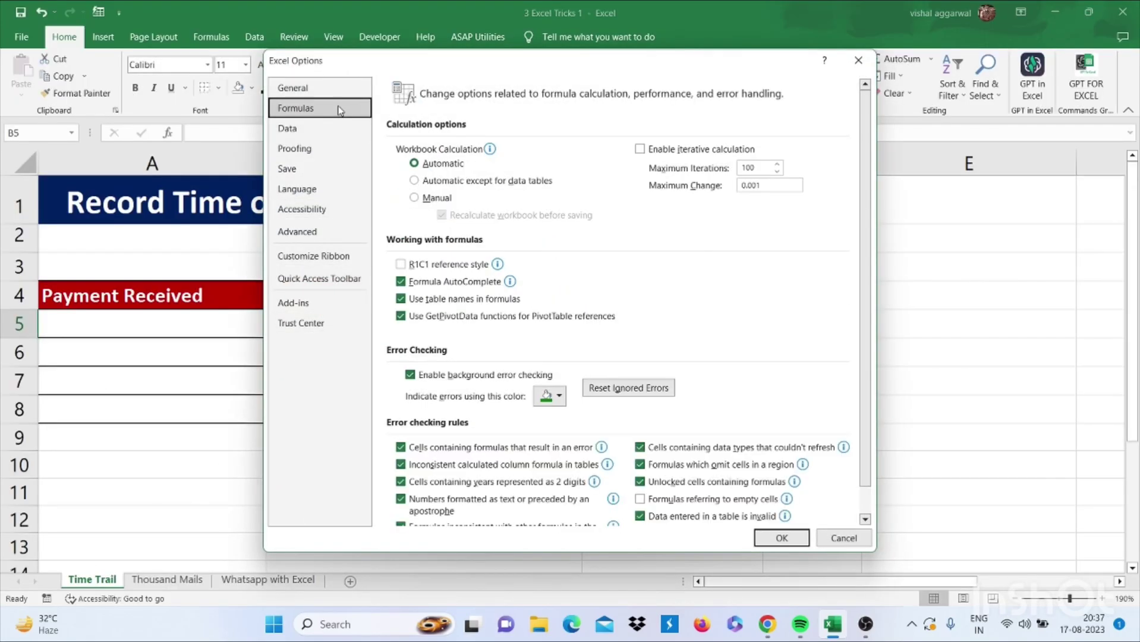
pyautogui.click(641, 150)
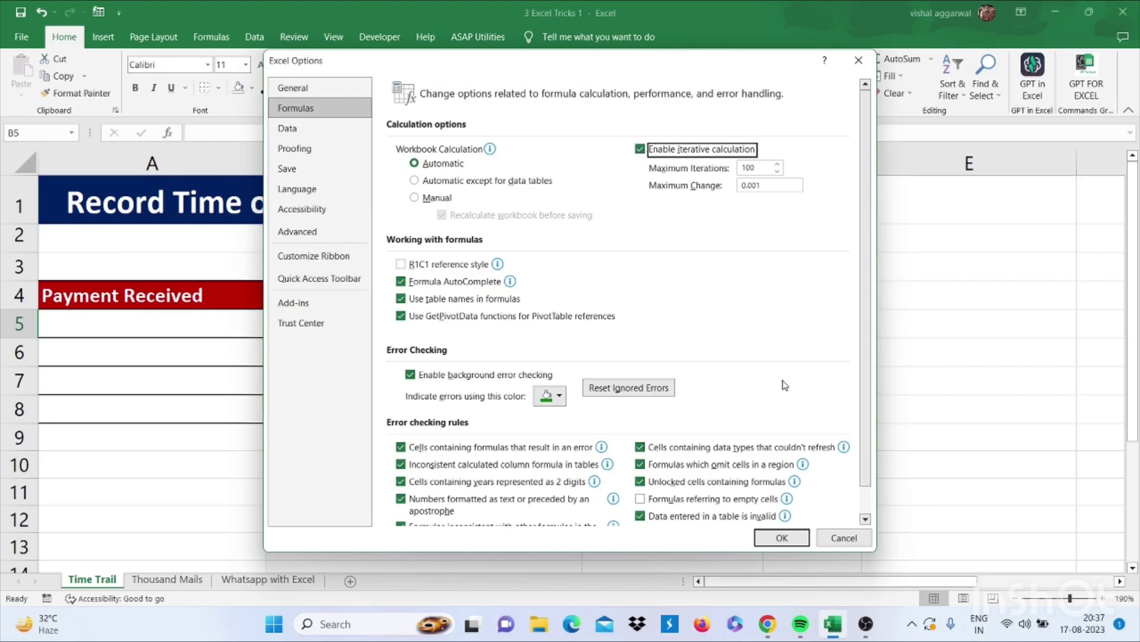
pyautogui.click(776, 538)
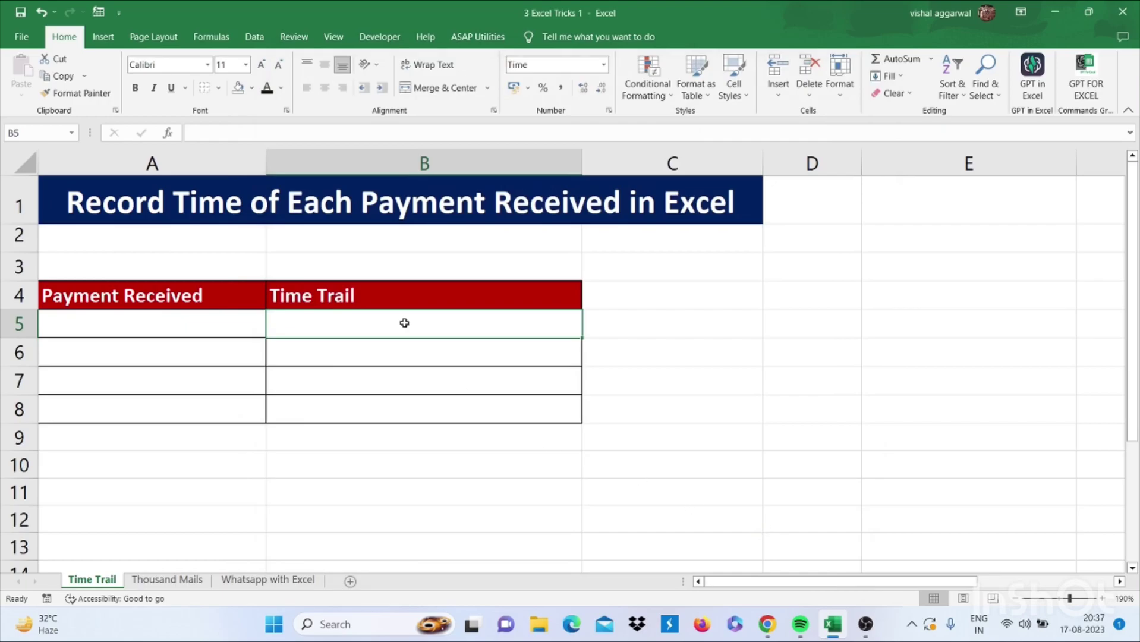
# - Enter =IF(A5<>"",IF(B5<>"",B5,NOW()),"") in B5 as a self-referencing timestamp formula
pyautogui.write('=IF(')
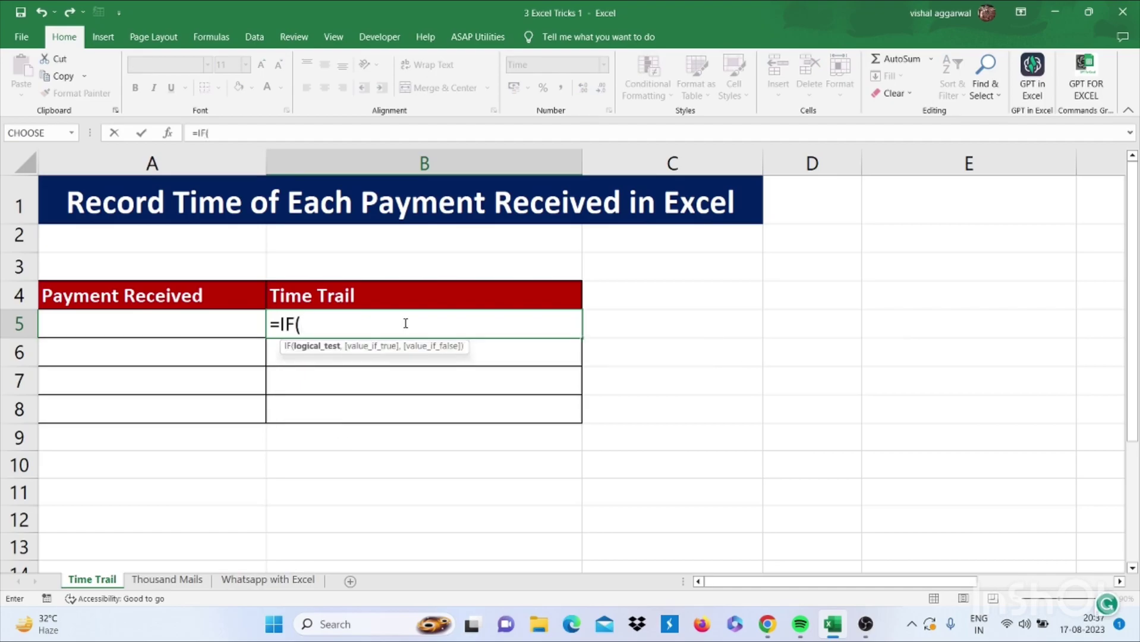
pyautogui.click(210, 322)
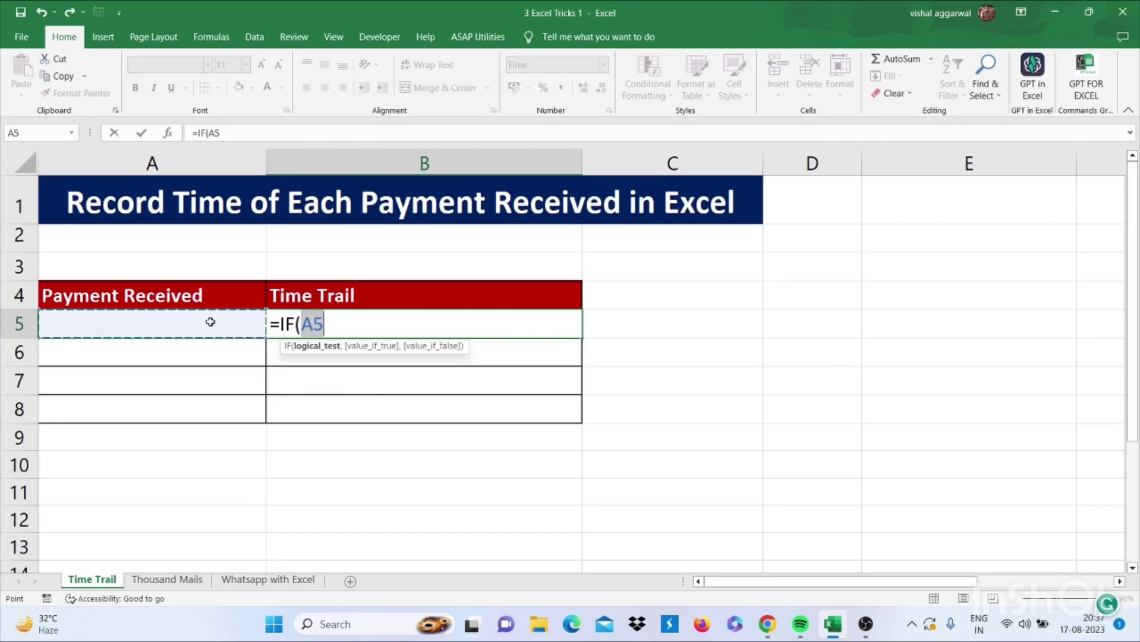
pyautogui.write('<>')
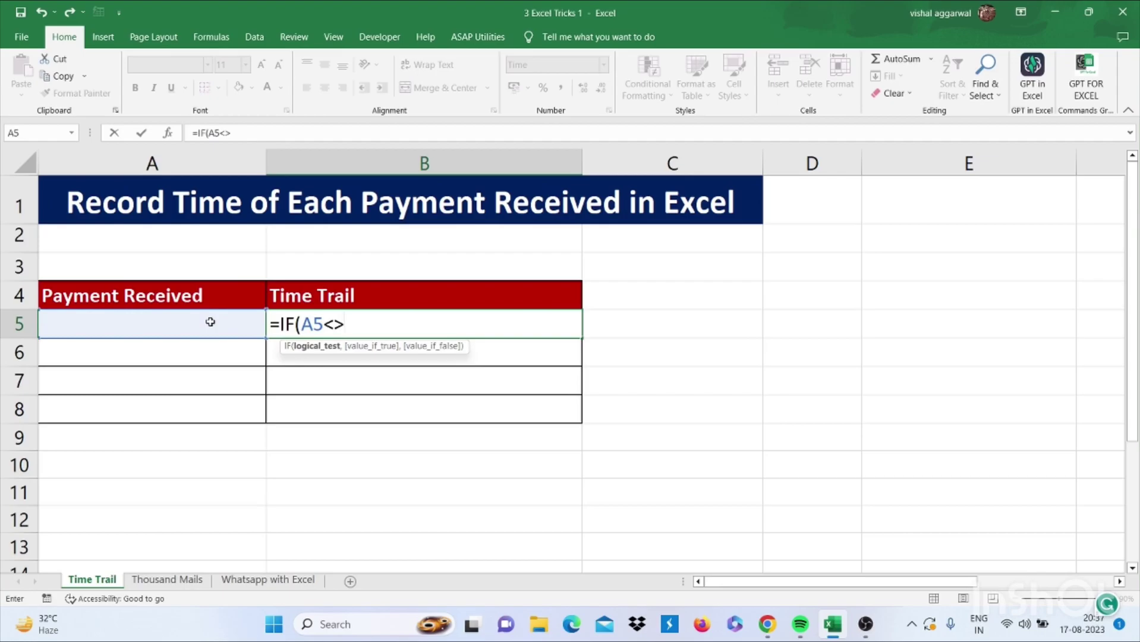
pyautogui.write('"",IF')
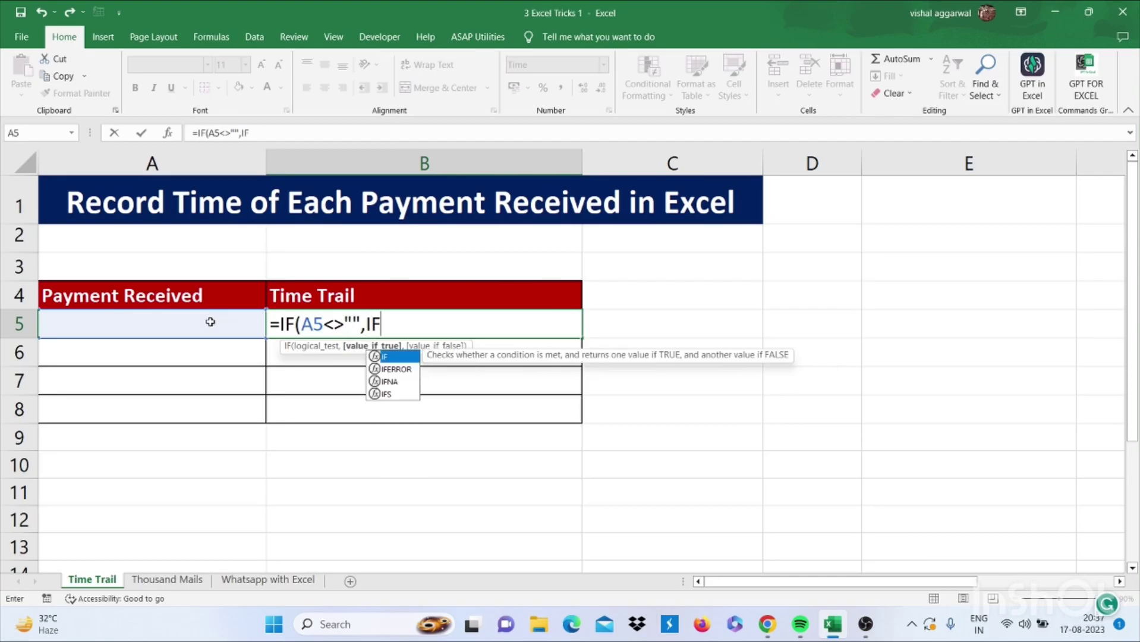
pyautogui.write('(')
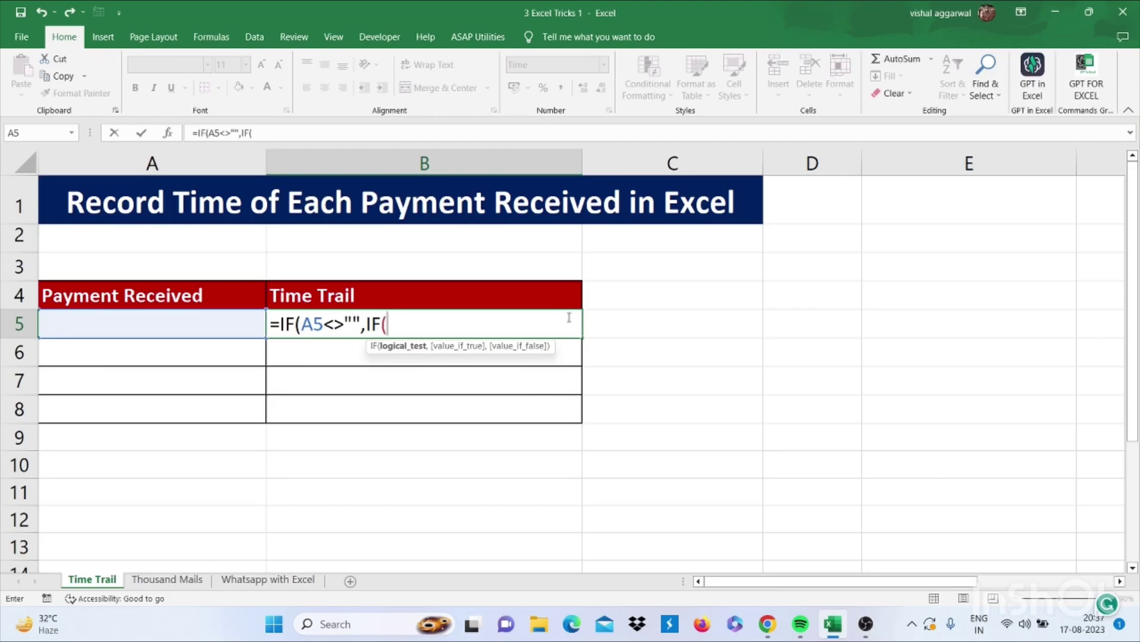
pyautogui.click(609, 324)
pyautogui.press('Left')
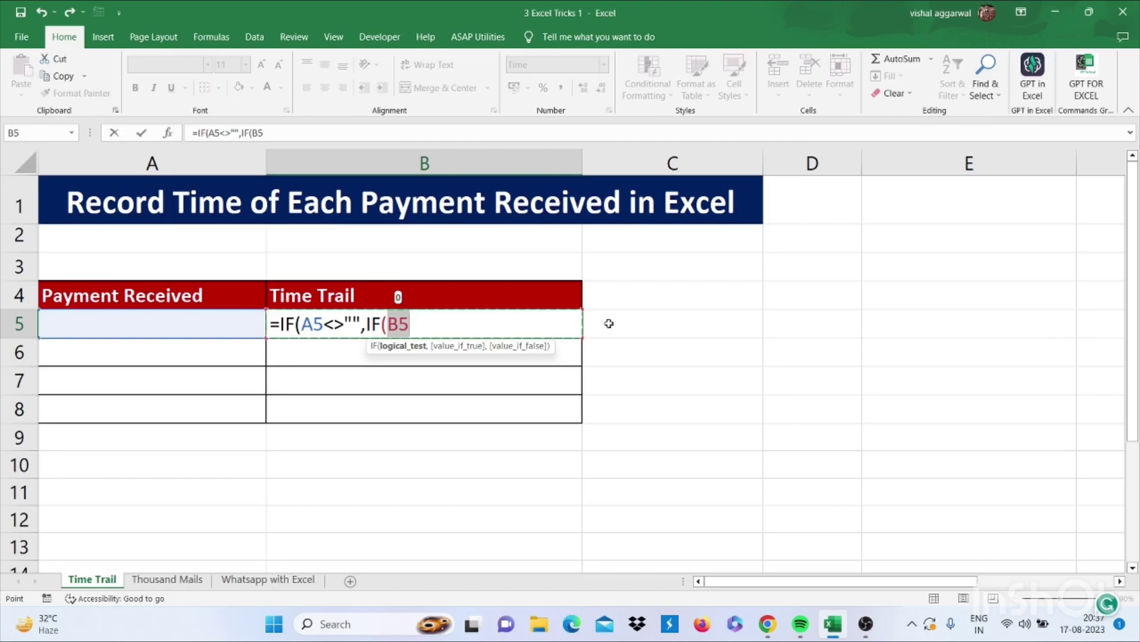
pyautogui.write('>')
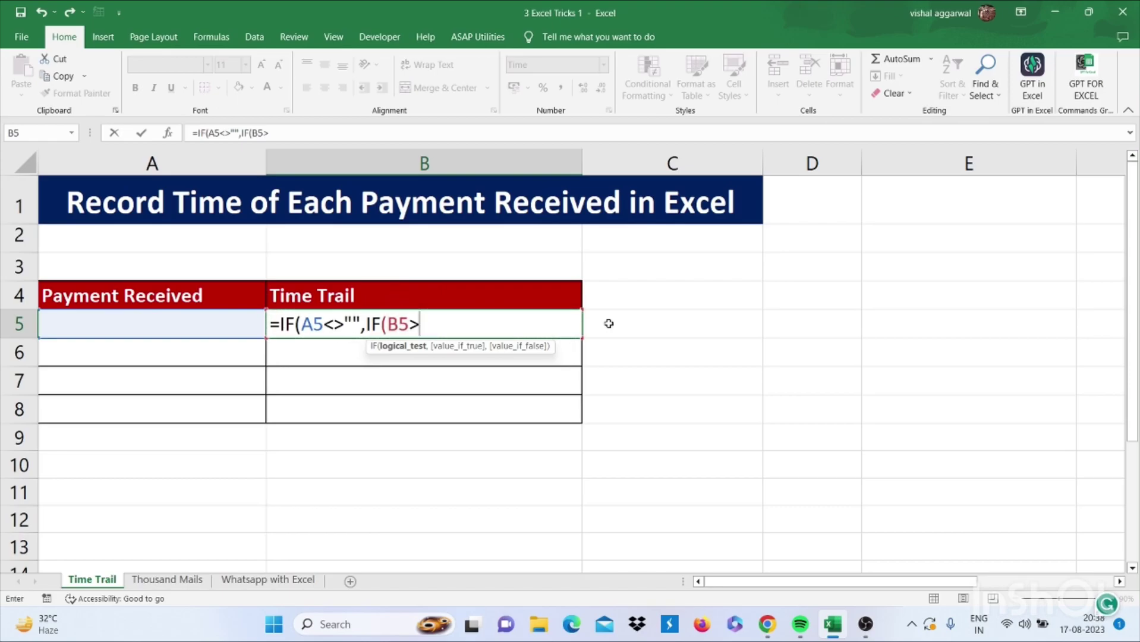
pyautogui.press('BackSpace')
pyautogui.write('<>"",')
pyautogui.click(609, 324)
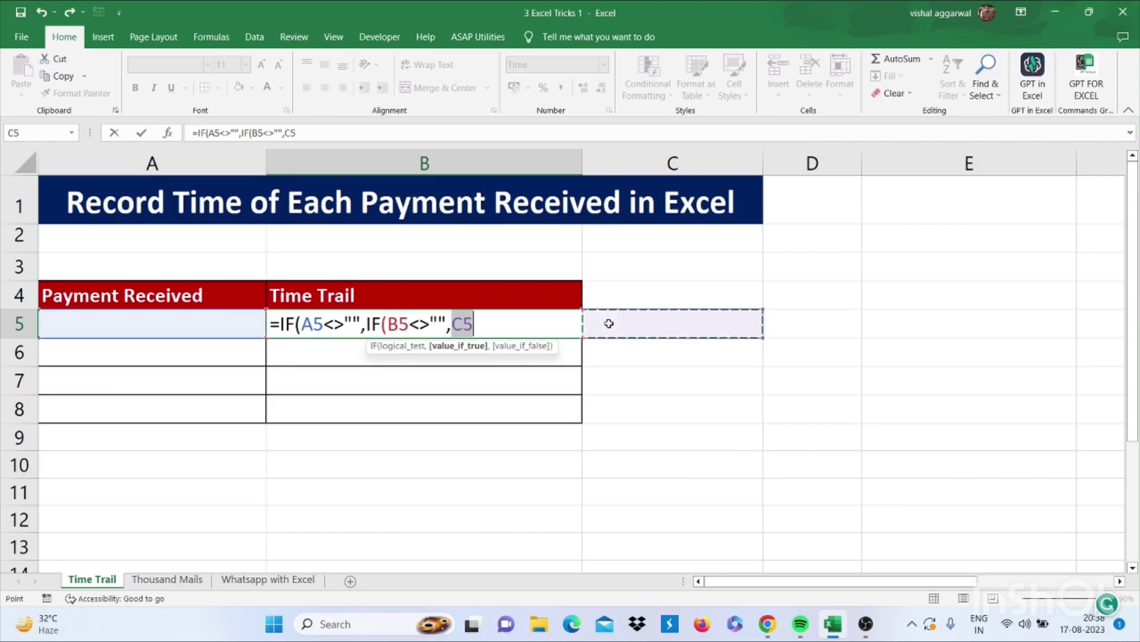
pyautogui.press('Left')
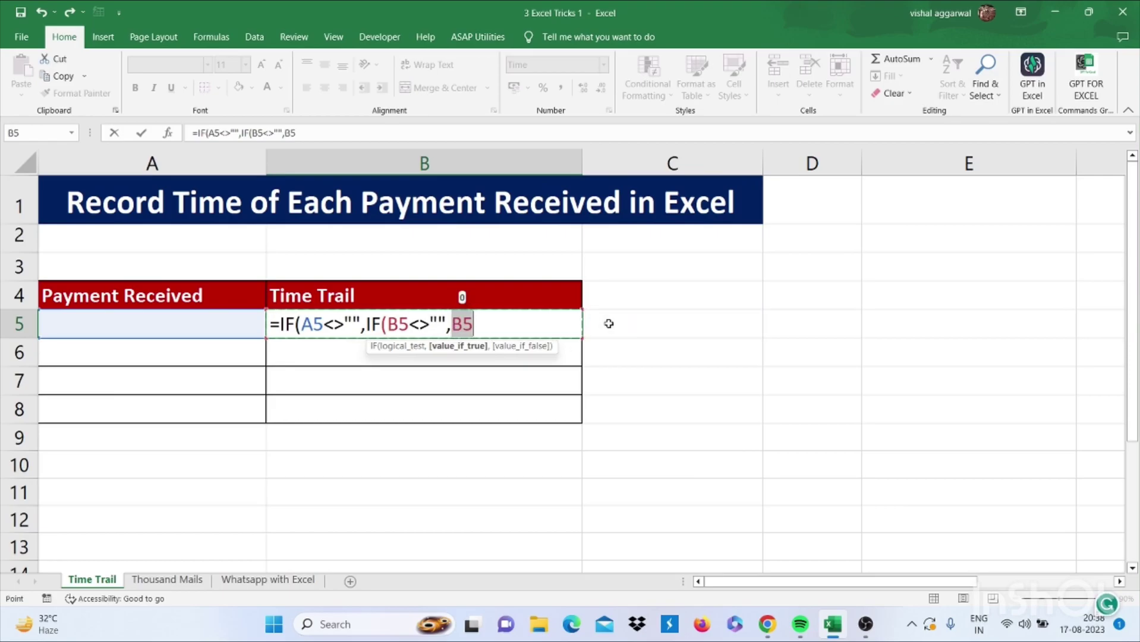
pyautogui.write(',')
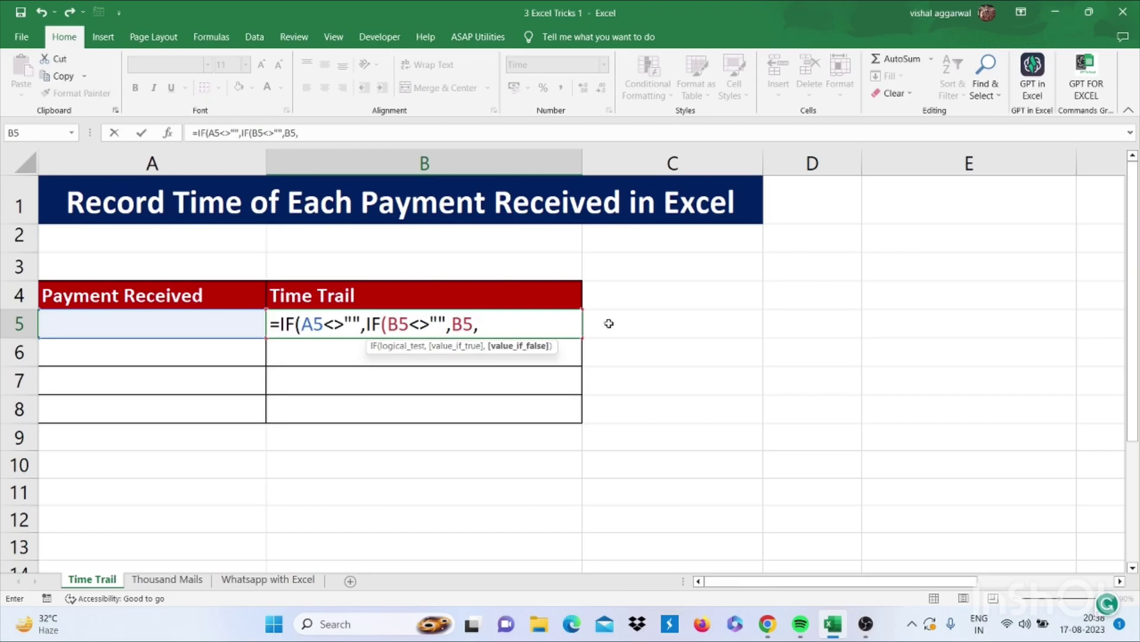
pyautogui.write('NOW')
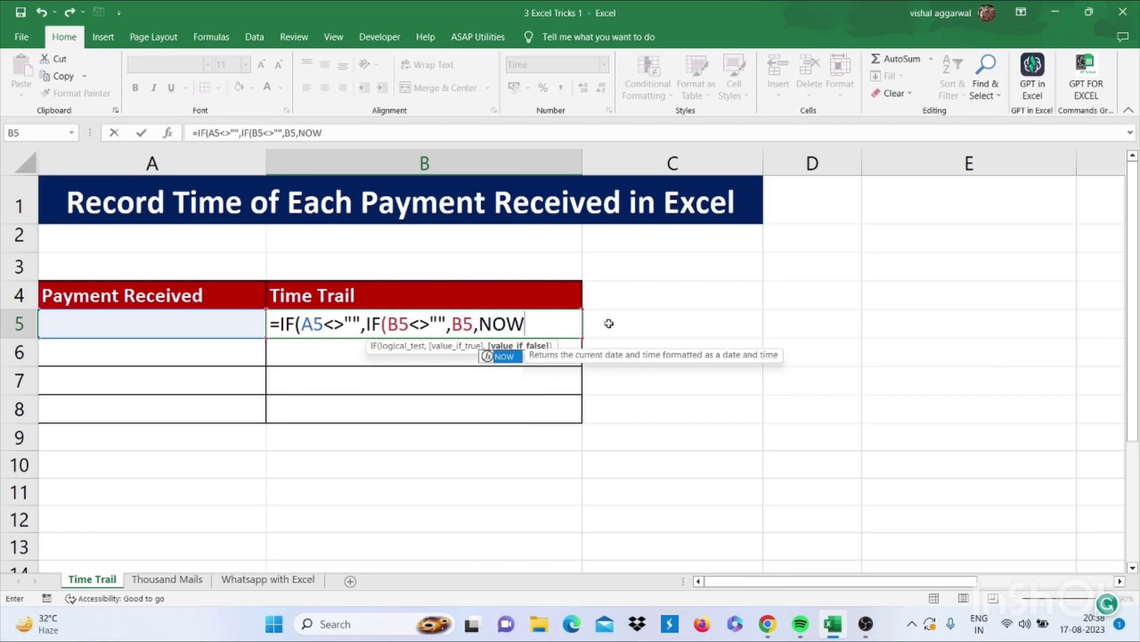
pyautogui.write('()')
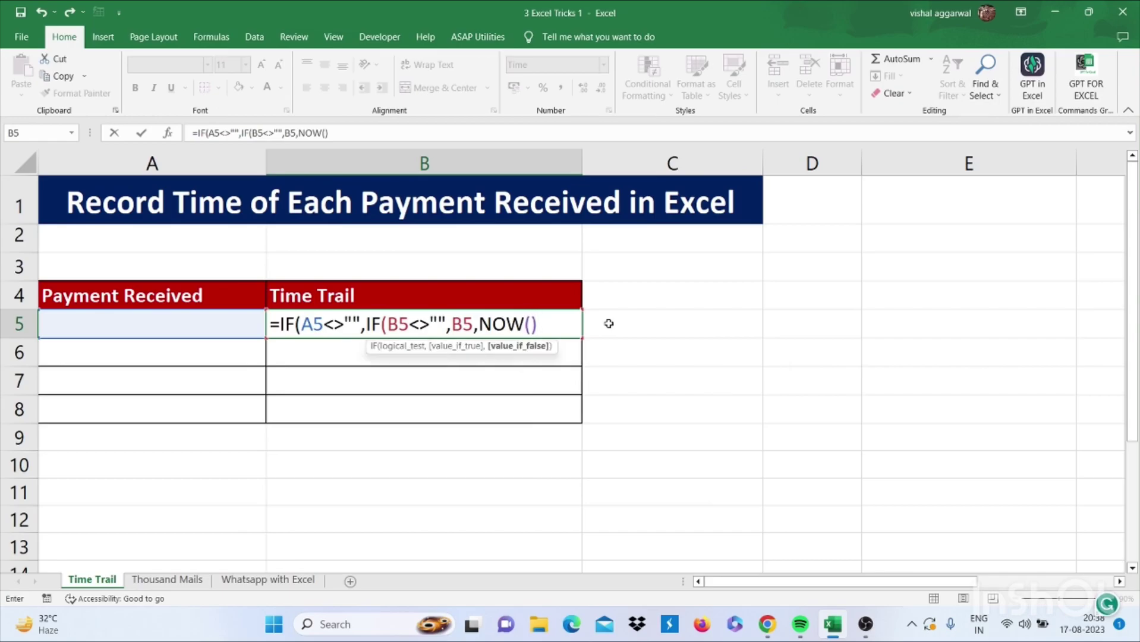
pyautogui.write(')')
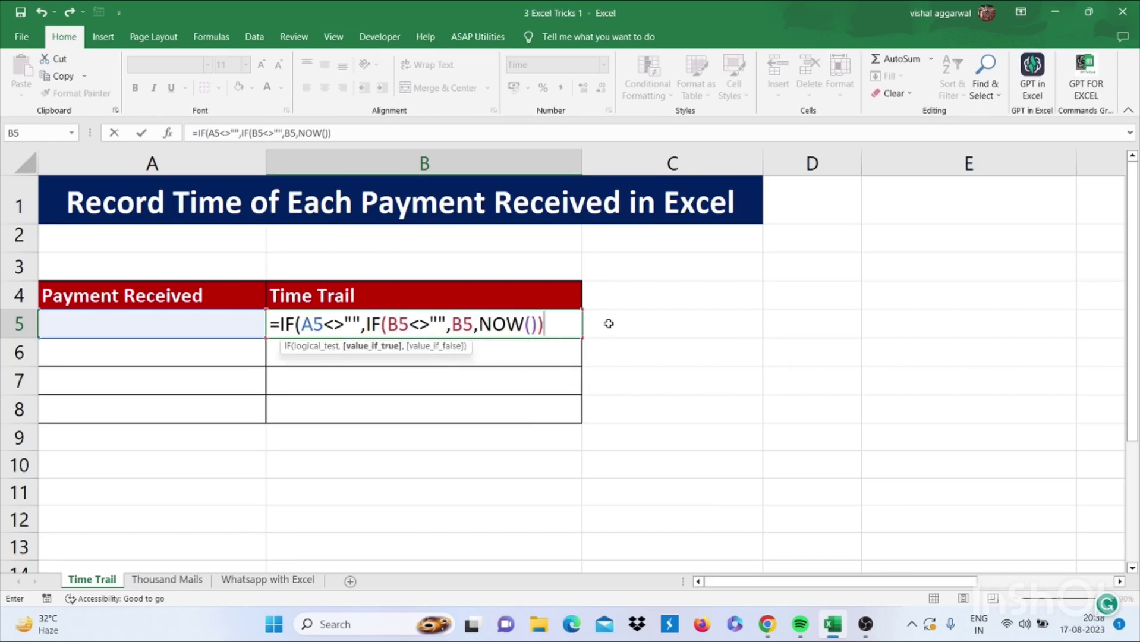
pyautogui.write(',')
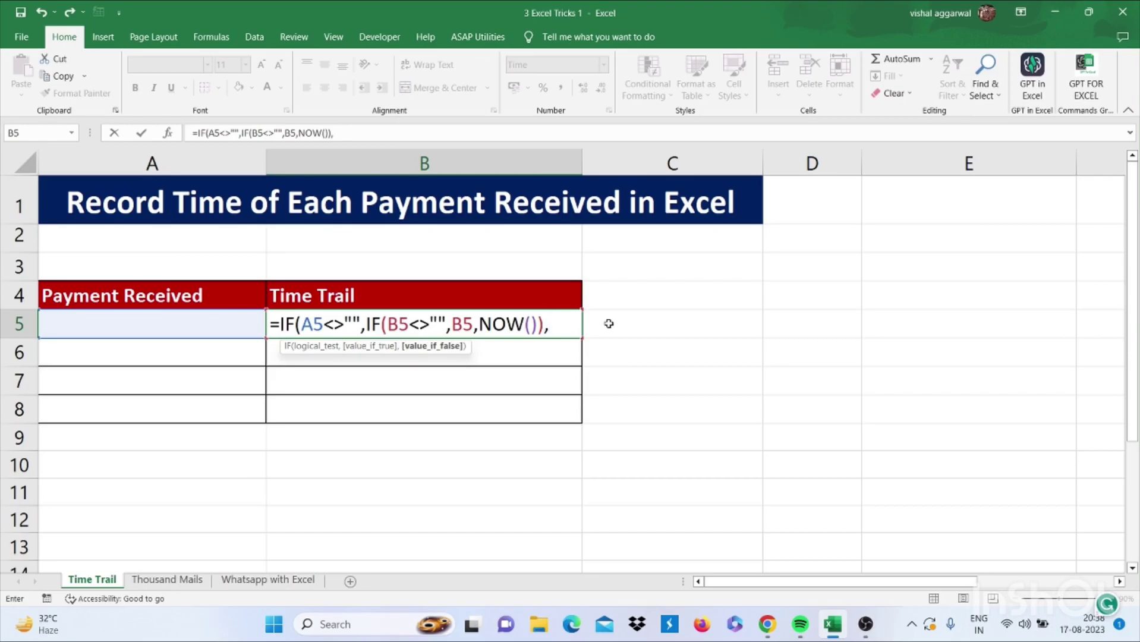
pyautogui.write('""')
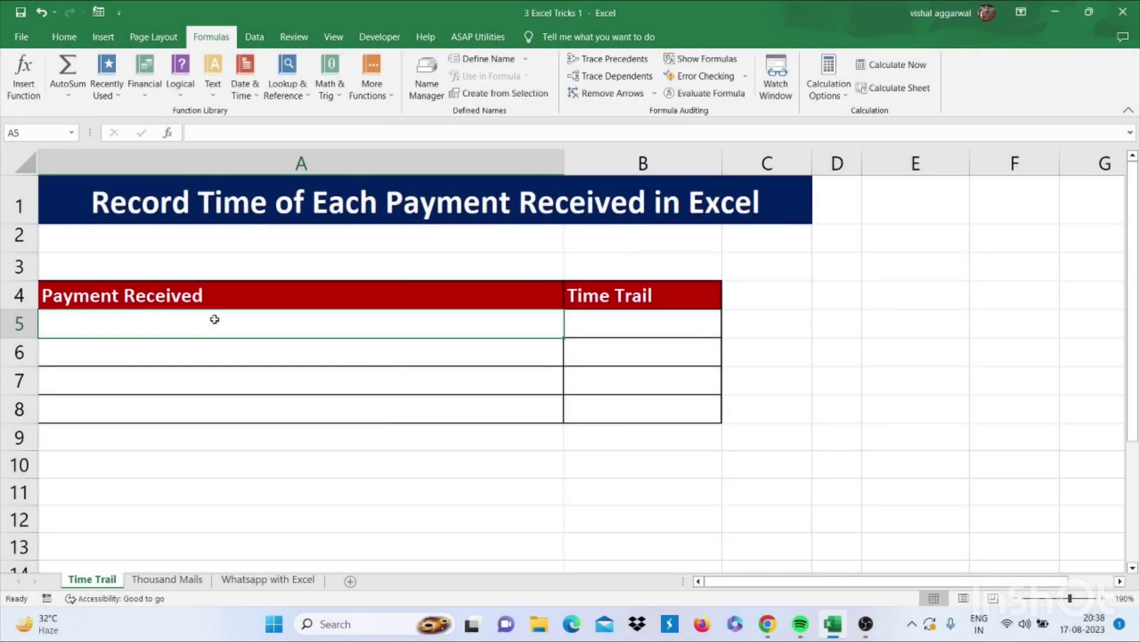
# - Enter payments 5000 in A5 and 10000 in A6, then fill the timestamp formula down to B7
pyautogui.write('5000')
pyautogui.press('Return')
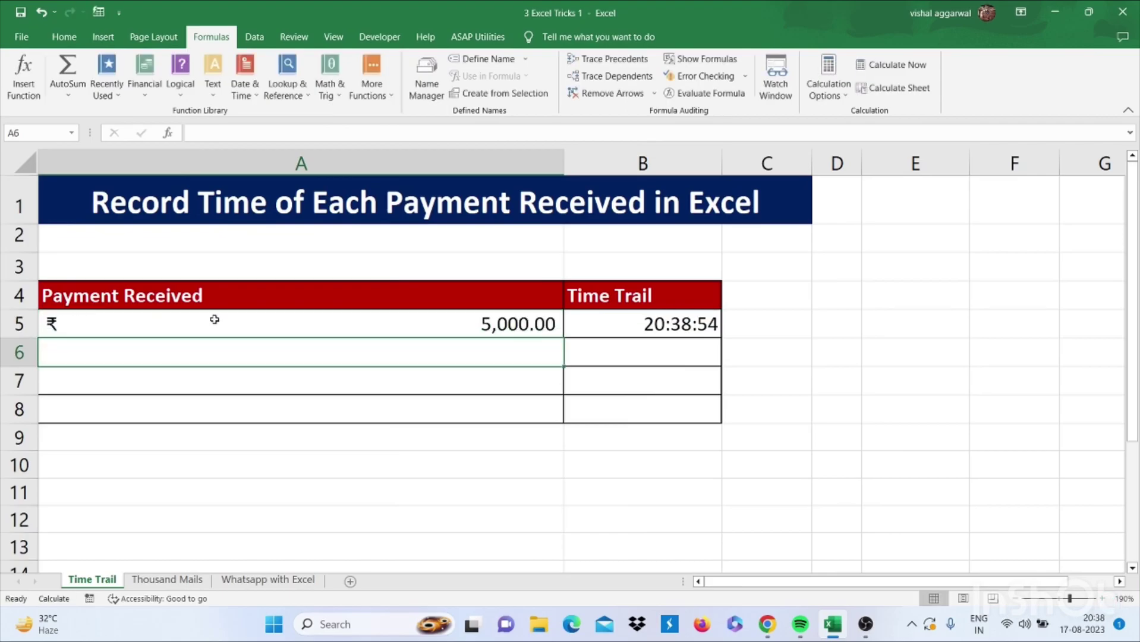
pyautogui.write('10000')
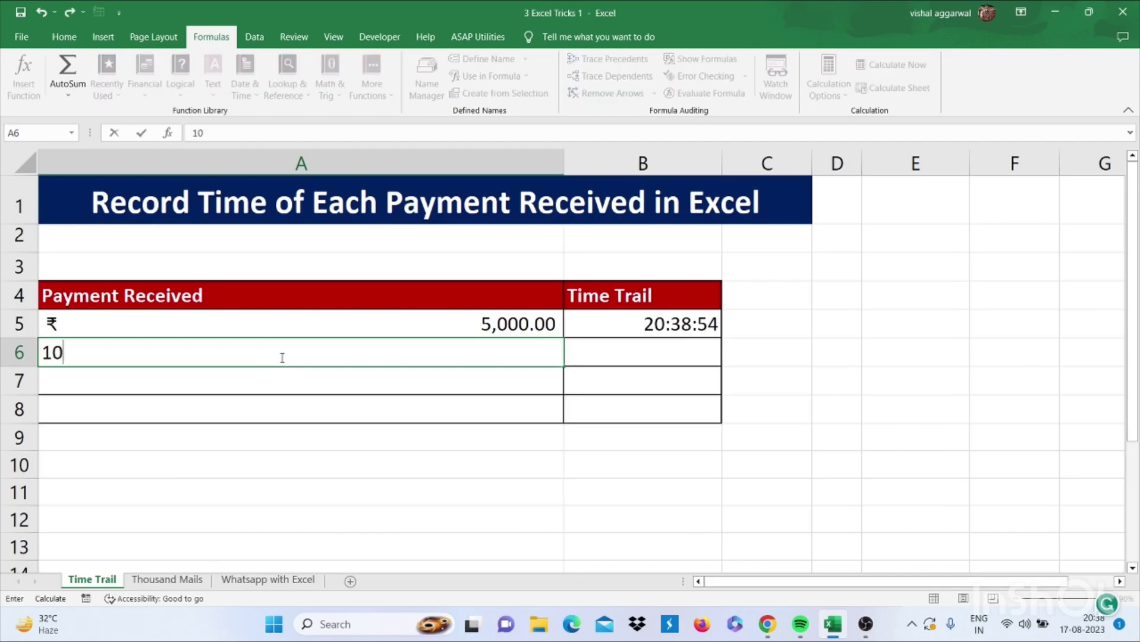
pyautogui.press('Return')
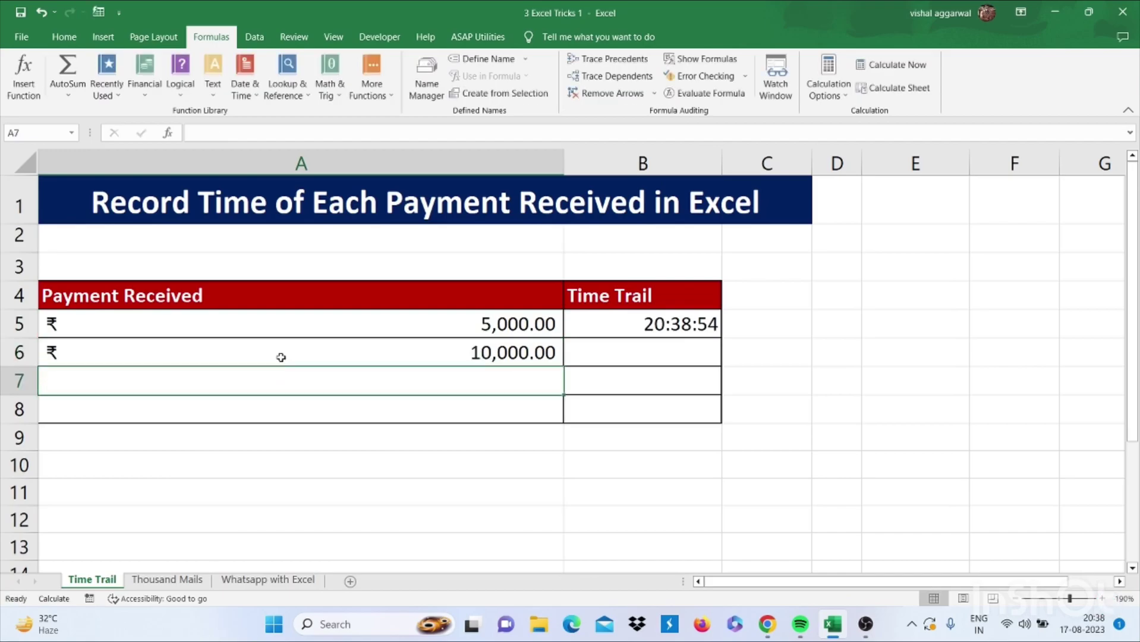
pyautogui.click(703, 321)
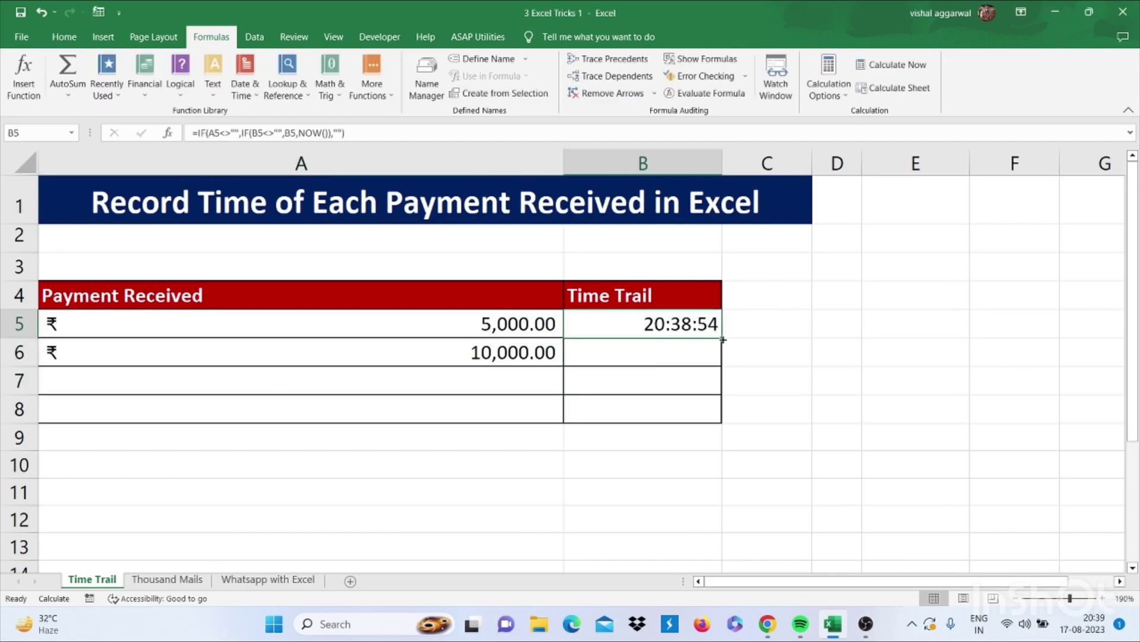
pyautogui.moveTo(723, 339); pyautogui.dragTo(703, 401)
# - Enter 70000 in A7 and 800000 in A8, then extend the timestamp formula to B8
pyautogui.click(518, 385)
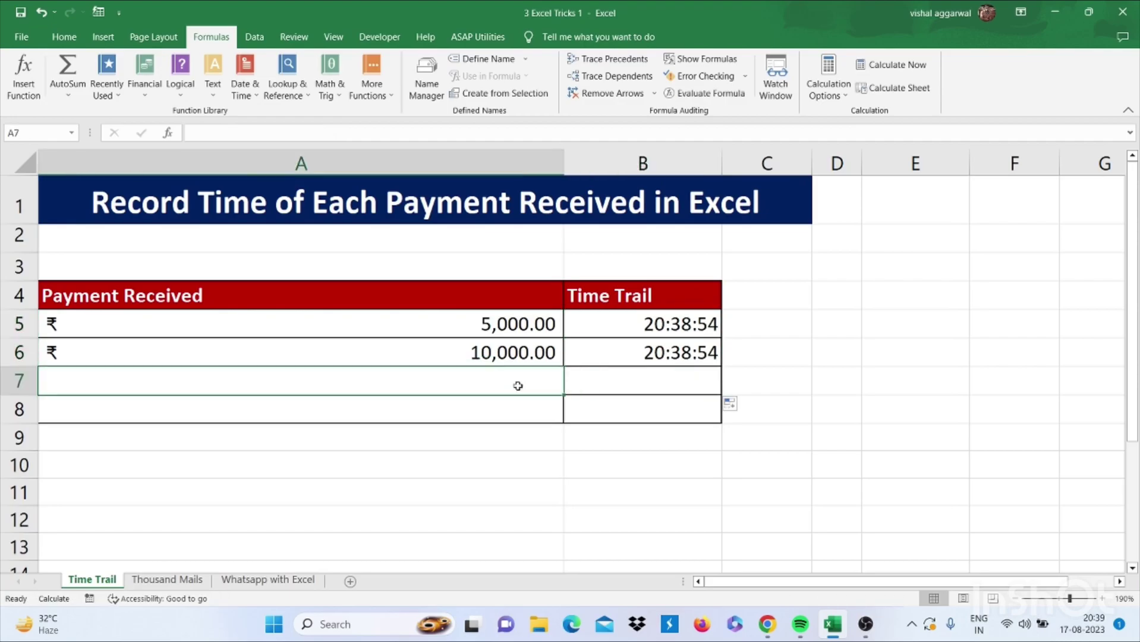
pyautogui.write('70000')
pyautogui.hotkey('ctrl', 'Return')
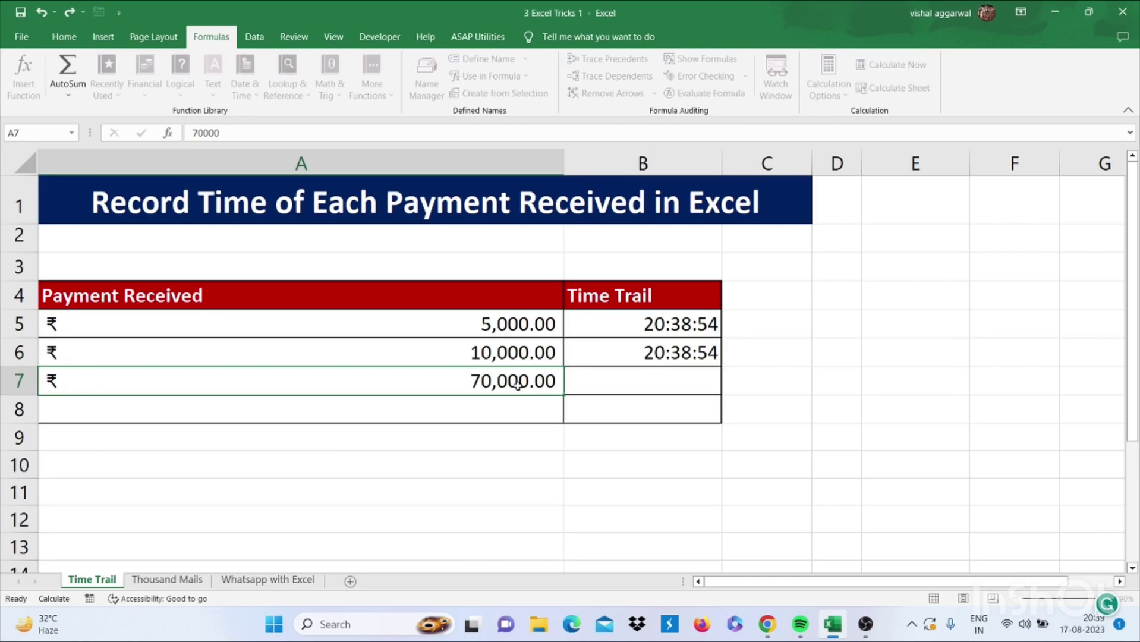
pyautogui.press('Return')
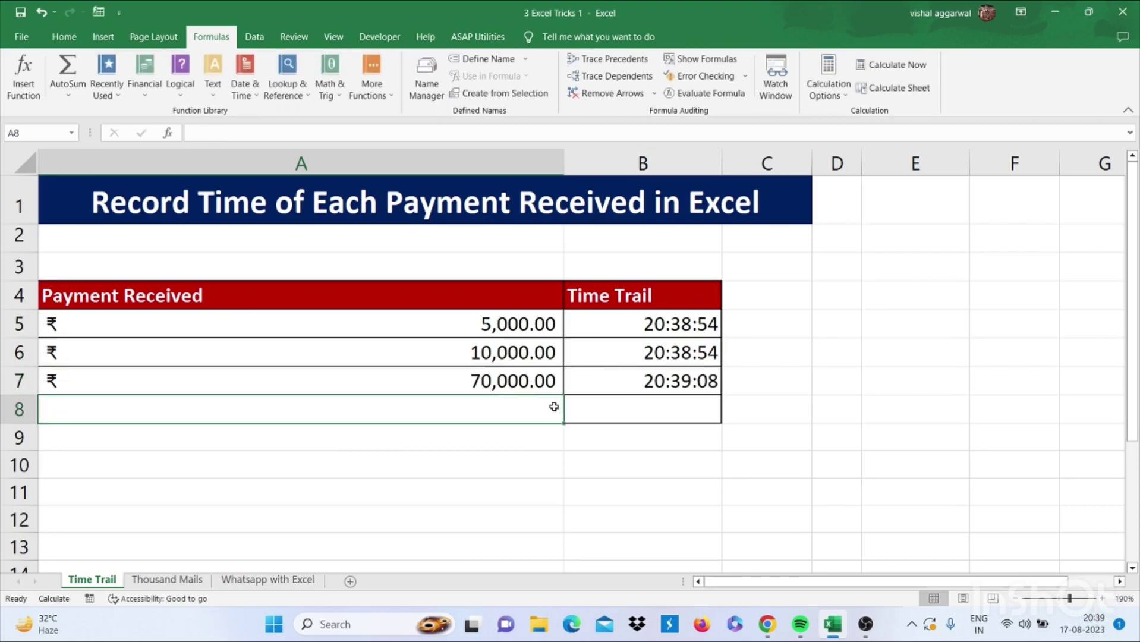
pyautogui.write('800000')
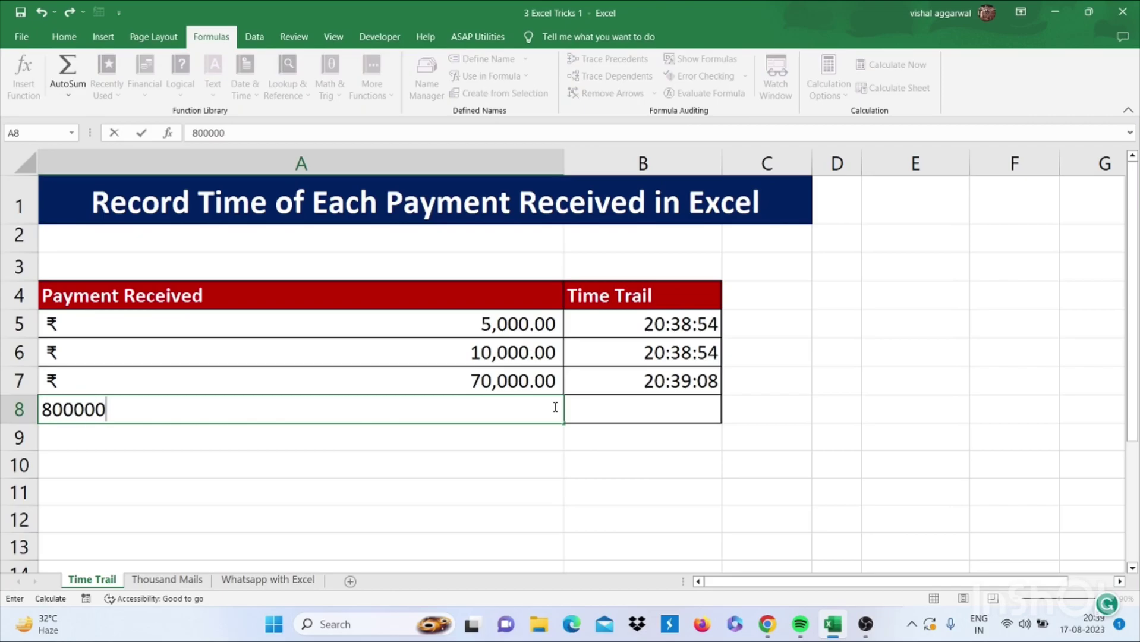
pyautogui.press('Return')
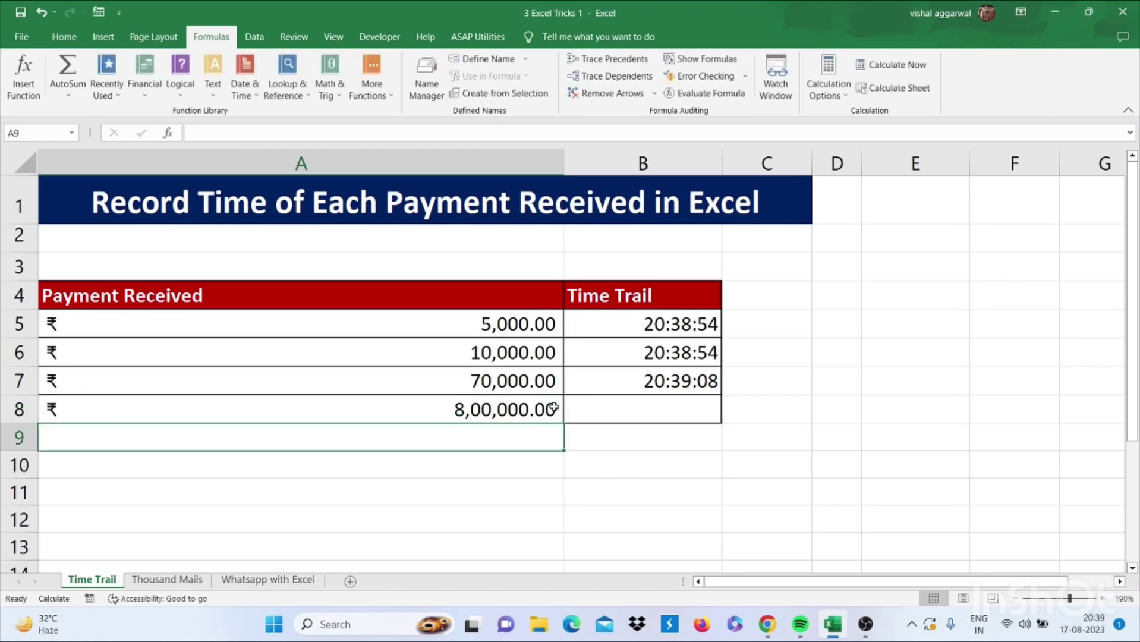
pyautogui.click(593, 405)
pyautogui.click(651, 389)
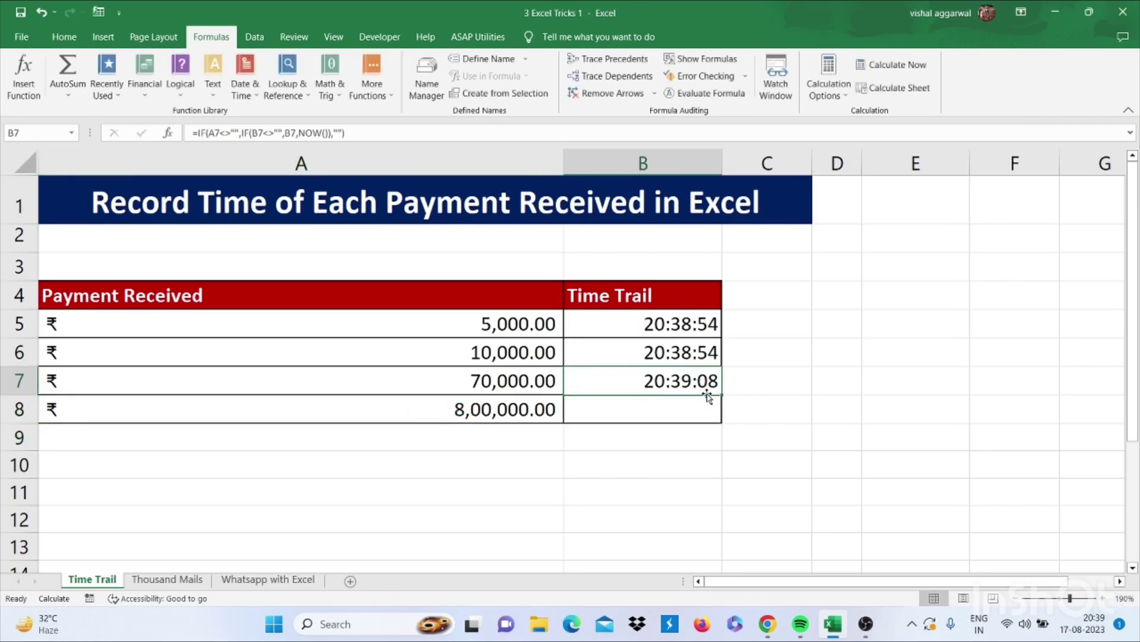
pyautogui.moveTo(707, 395); pyautogui.dragTo(720, 424)
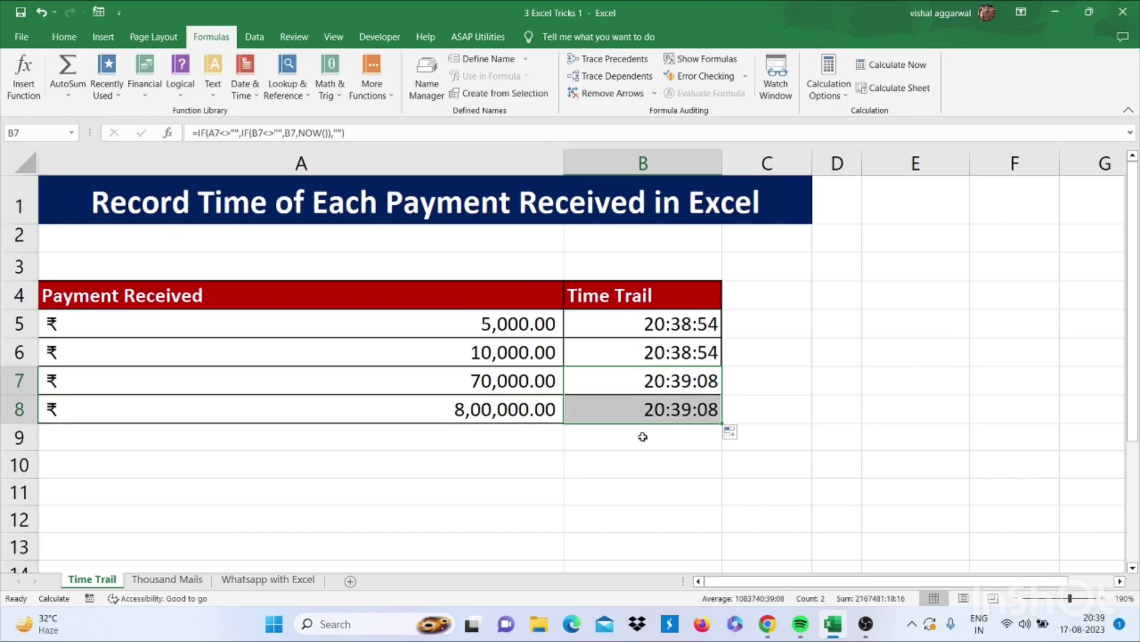
pyautogui.click(611, 416)
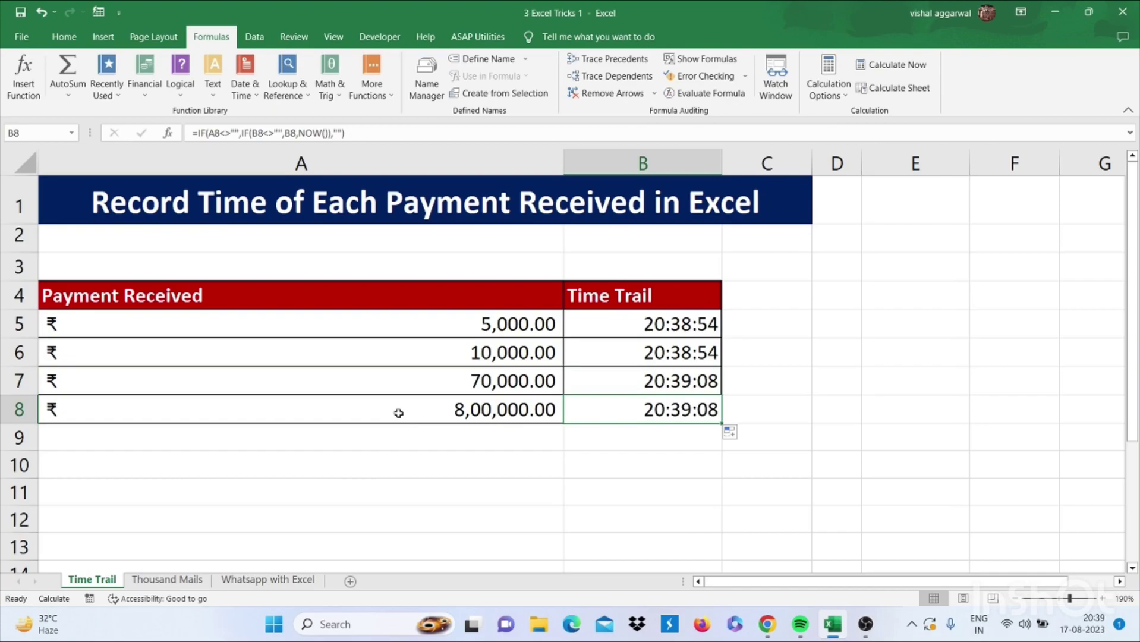
# - On Thousand Mails, review C4's =TEXTJOIN(",",TRUE,B4:B1003) formula and copy its joined address list
pyautogui.click(173, 580)
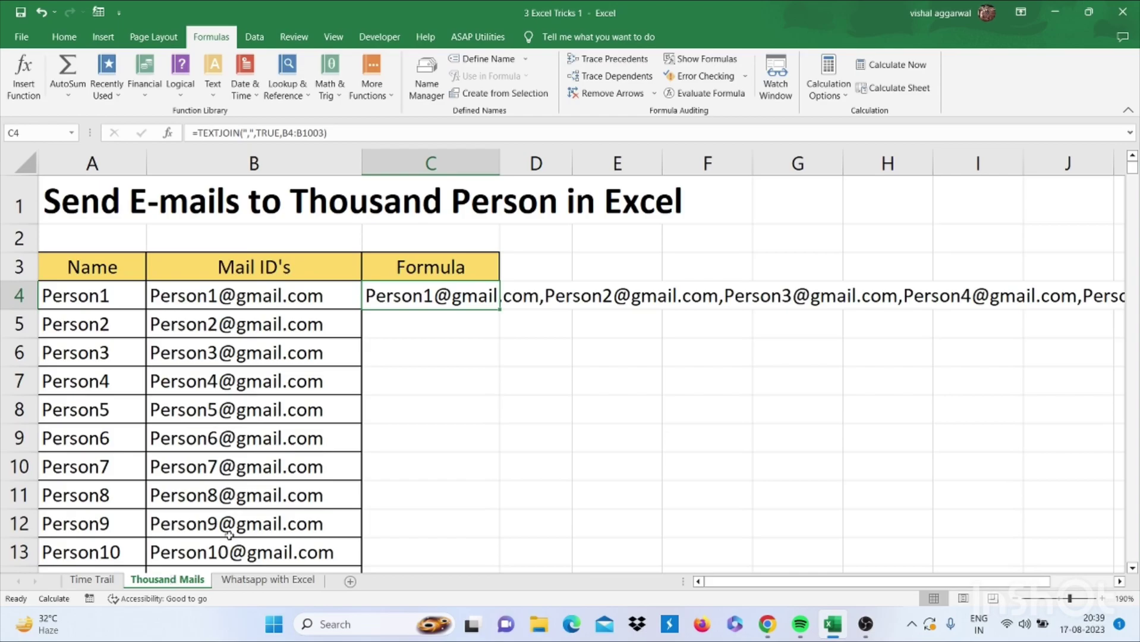
pyautogui.click(409, 323)
pyautogui.click(430, 295)
pyautogui.doubleClick(430, 295)
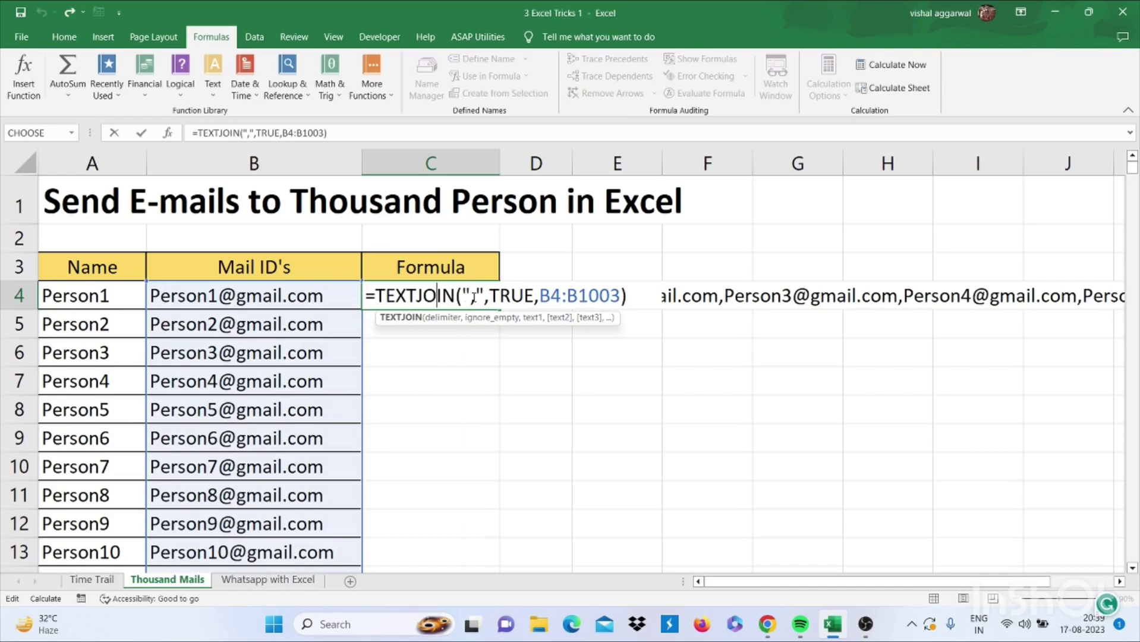
pyautogui.click(471, 295)
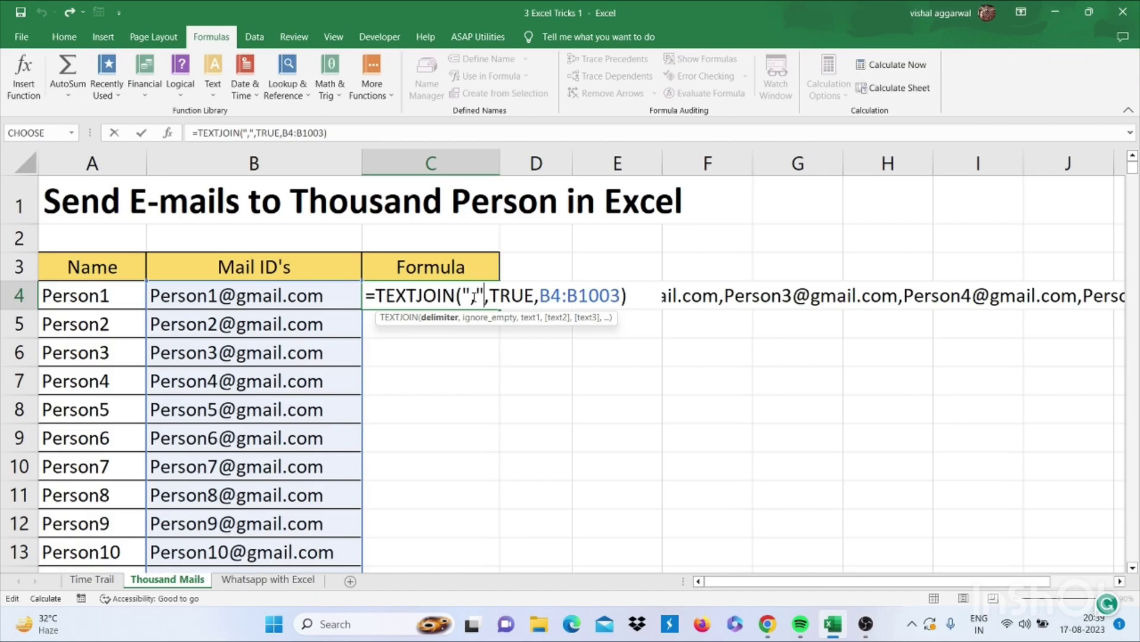
pyautogui.press('Right')
pyautogui.press('Right')
pyautogui.press('Right')
pyautogui.press('Right')
pyautogui.press('Right')
pyautogui.press('Right')
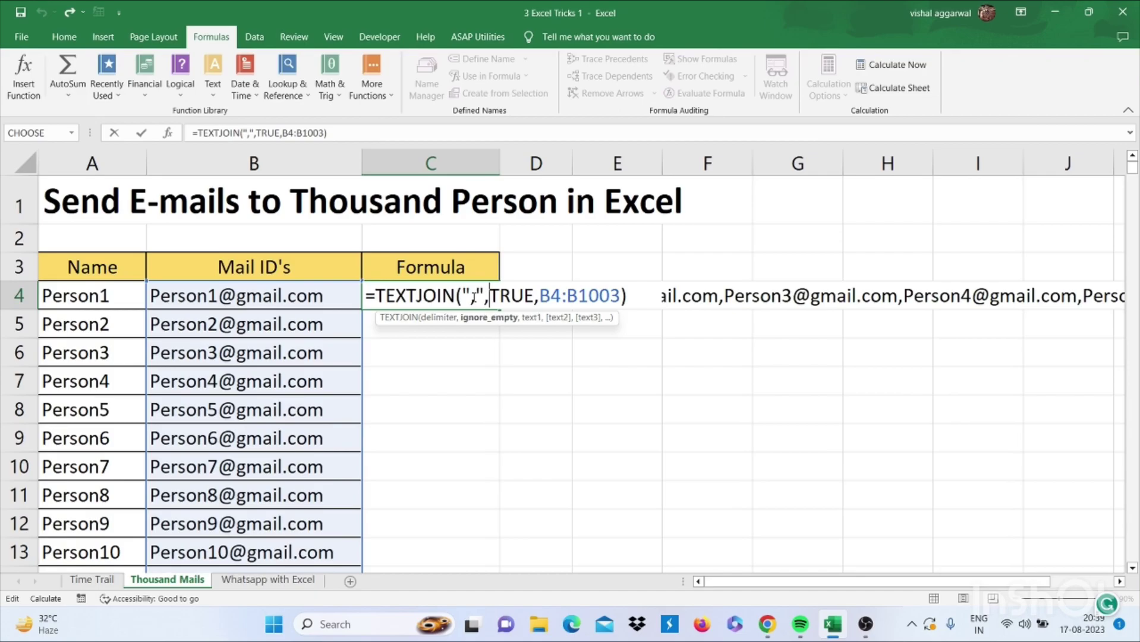
pyautogui.press('Right')
pyautogui.press('Right')
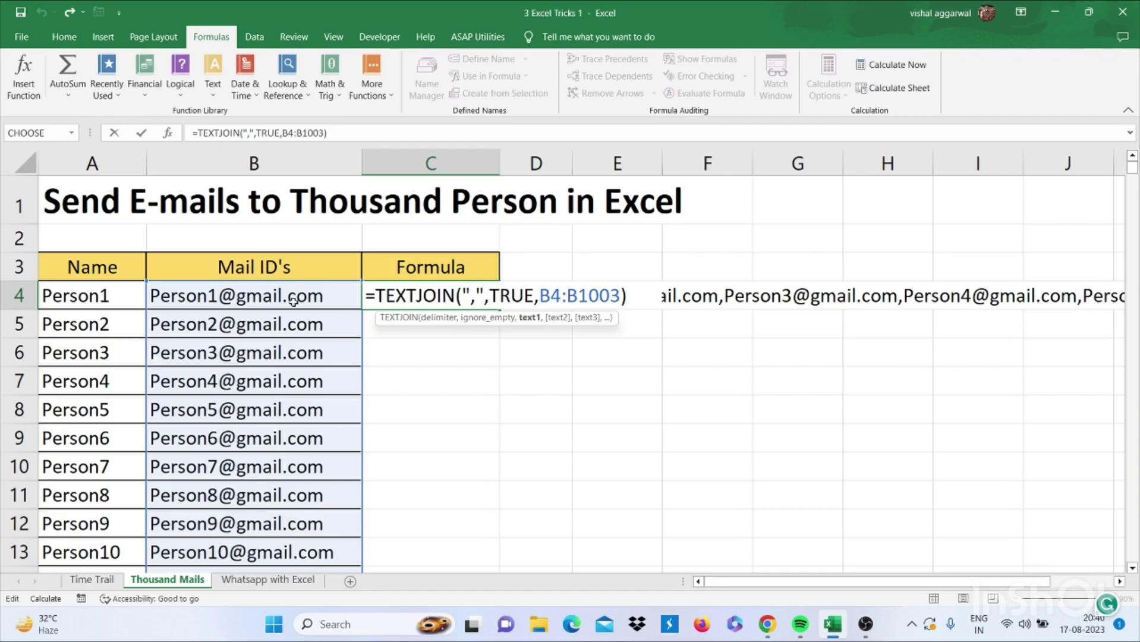
pyautogui.press('Return')
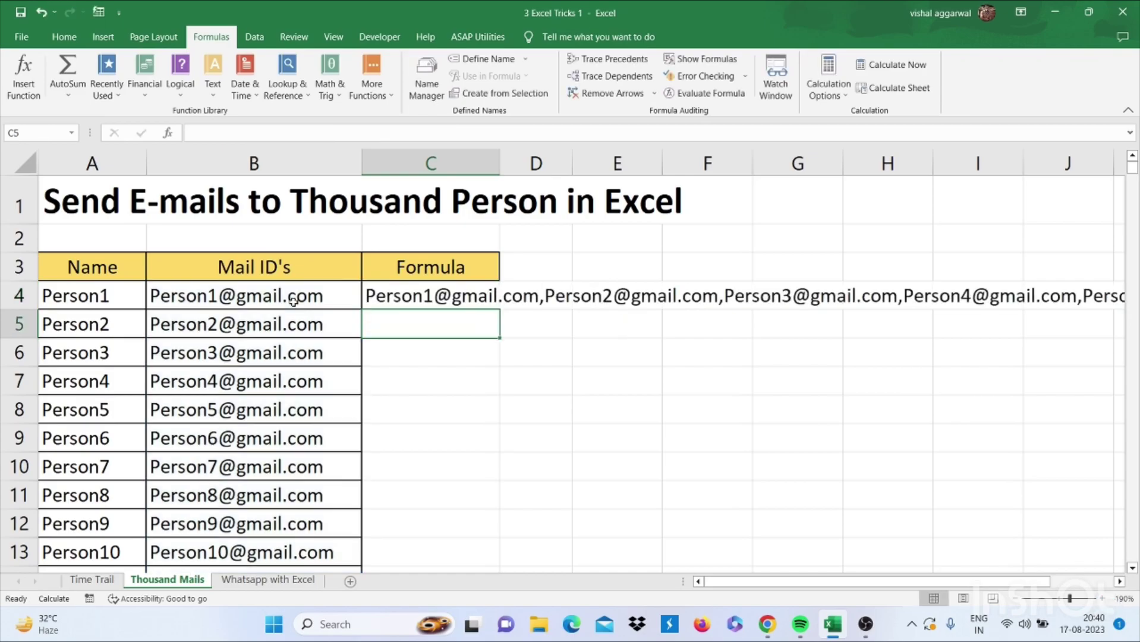
pyautogui.click(382, 300)
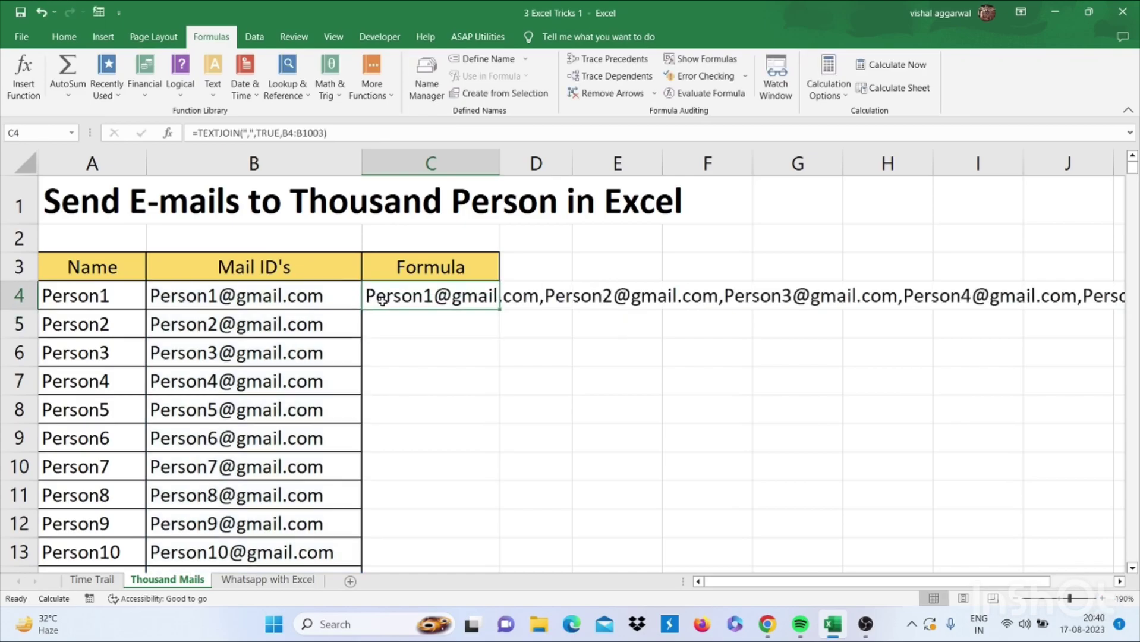
pyautogui.hotkey('ctrl', 'c')
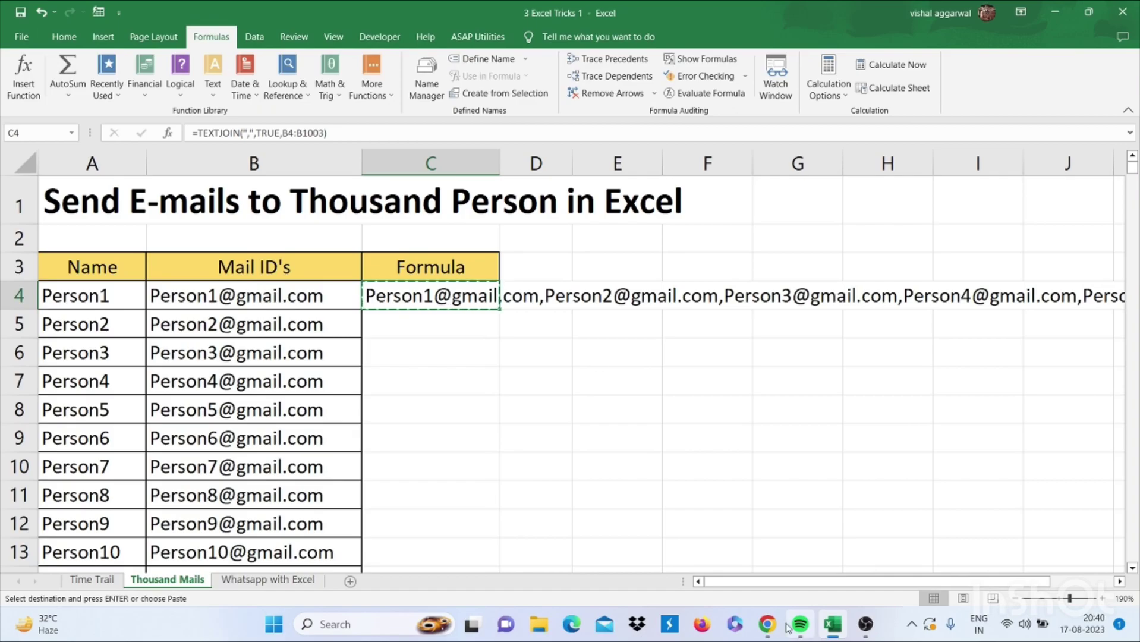
# - Compose a full-size Gmail message and paste all 1000 addresses into the To field
pyautogui.click(767, 630)
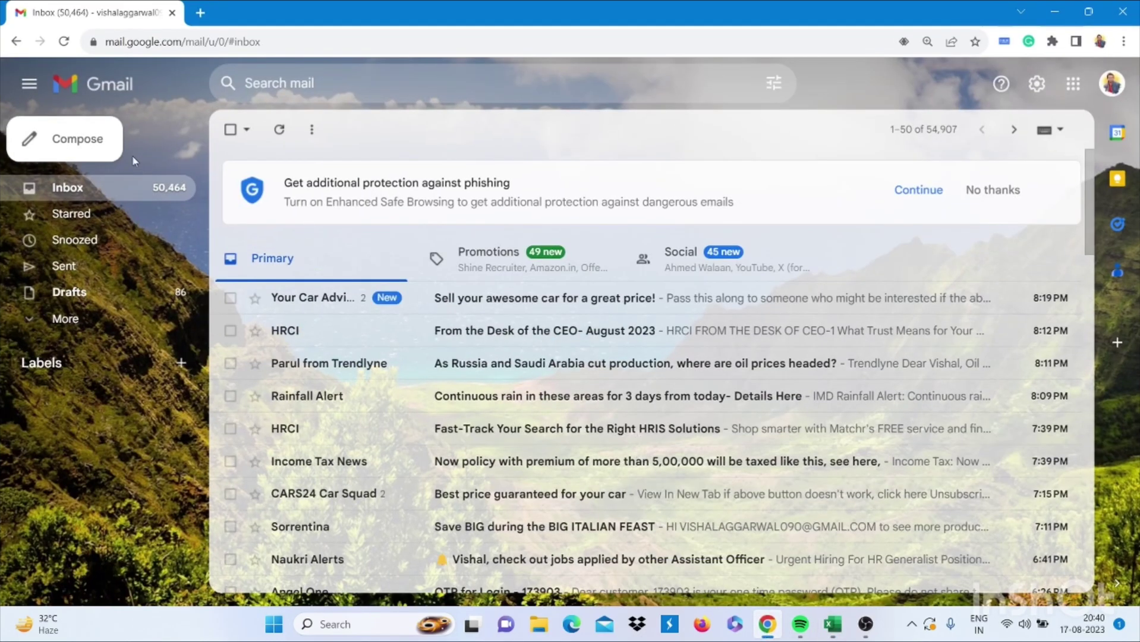
pyautogui.click(88, 144)
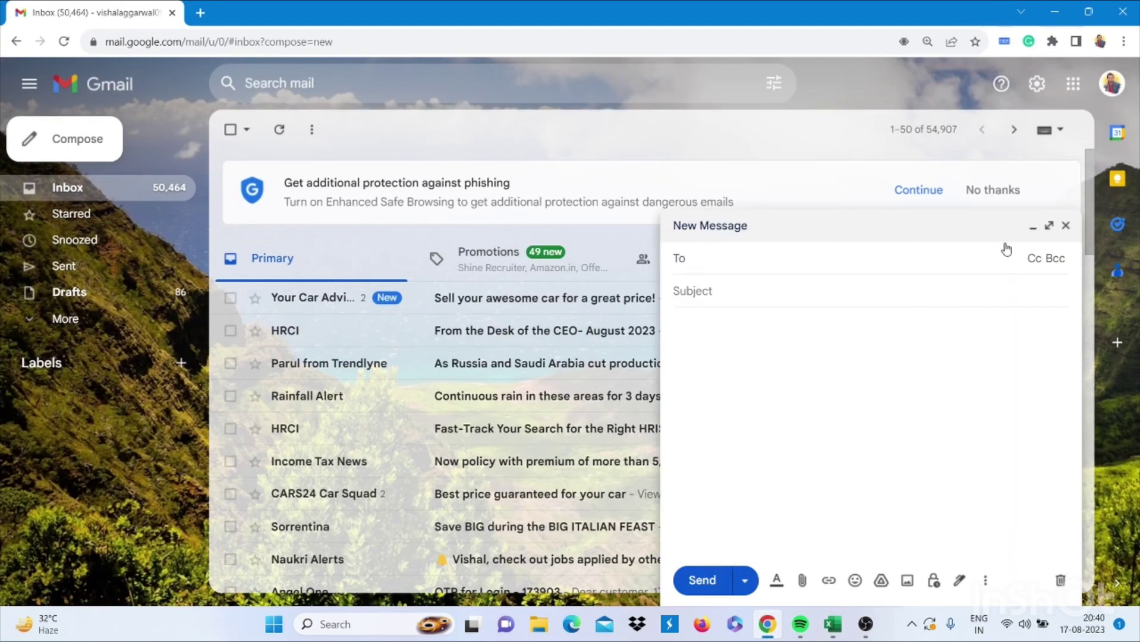
pyautogui.click(1049, 227)
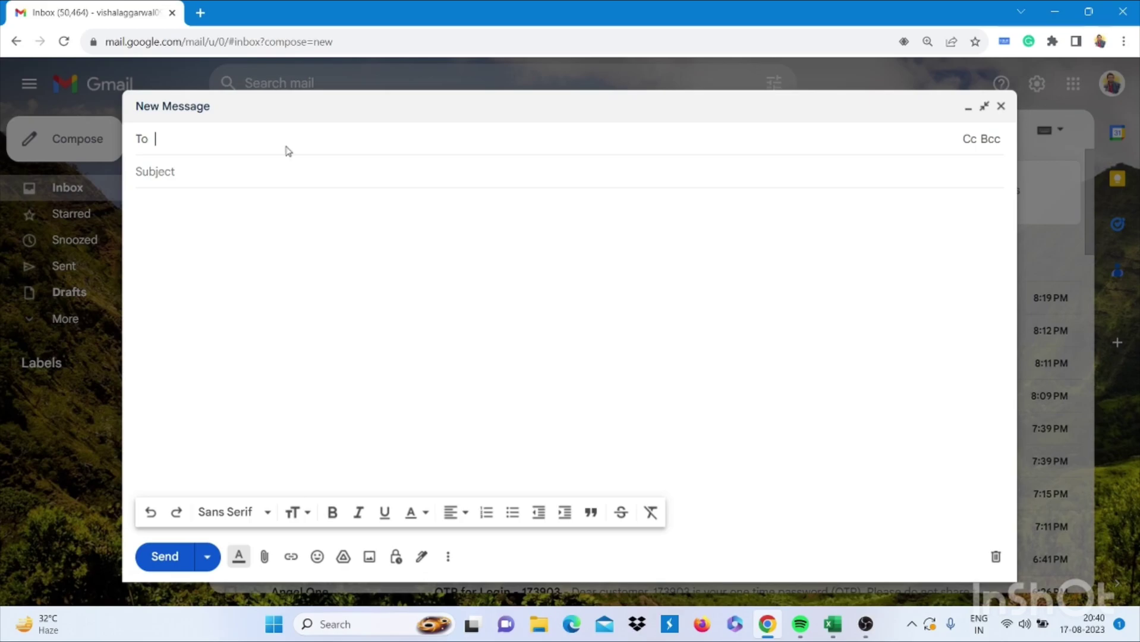
pyautogui.hotkey('ctrl', 'v')
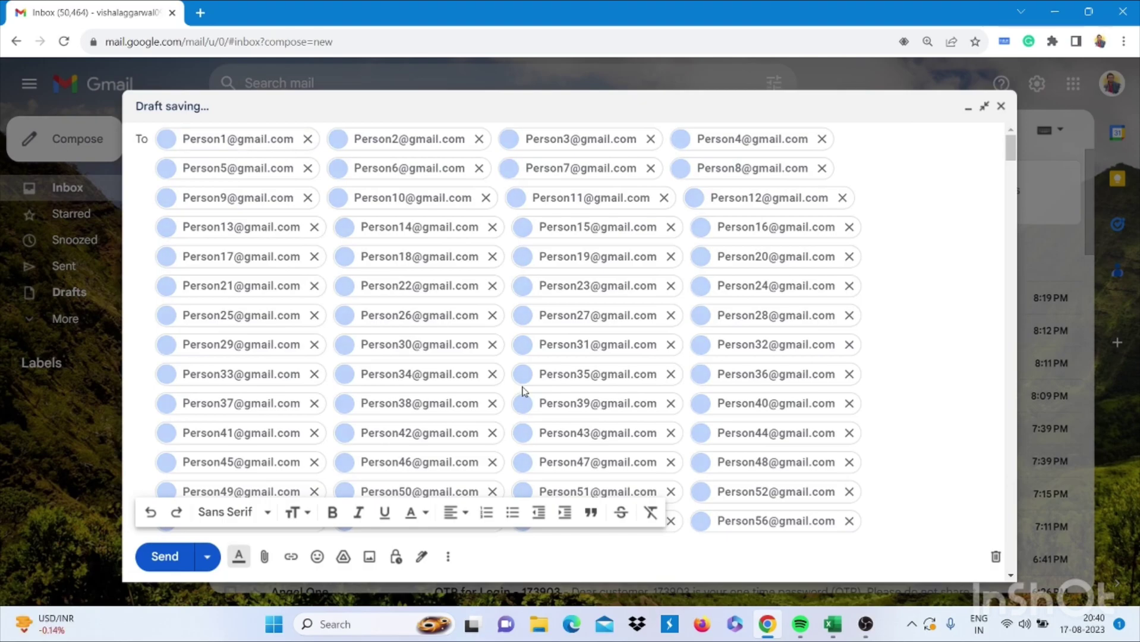
pyautogui.scroll(-1, 524, 391)
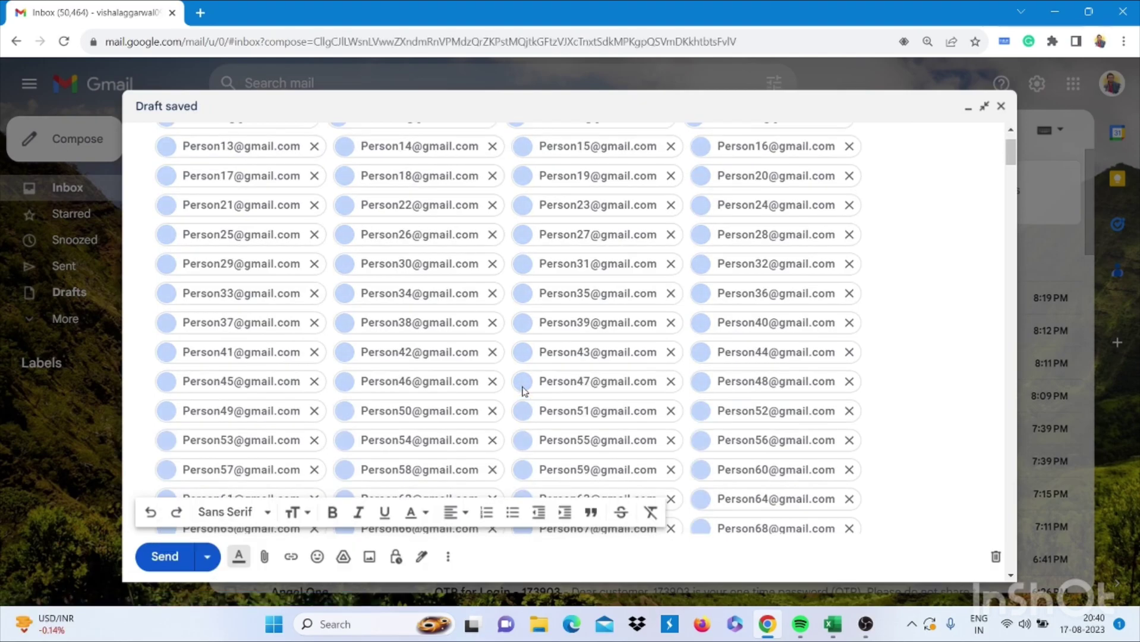
pyautogui.scroll(-20, 524, 391)
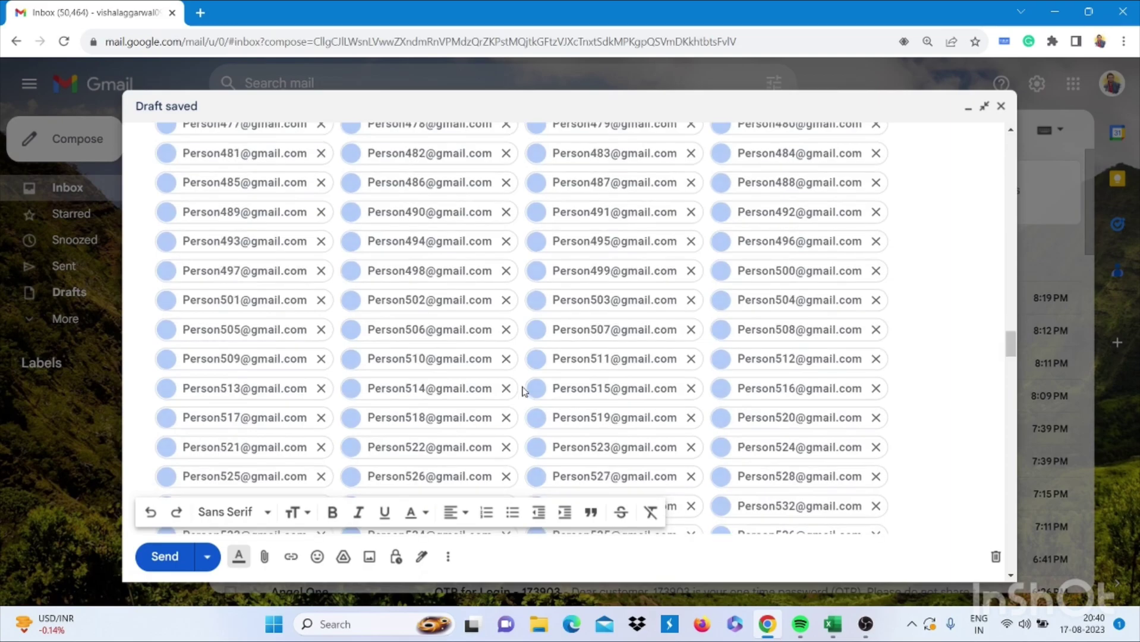
pyautogui.scroll(-20, 524, 389)
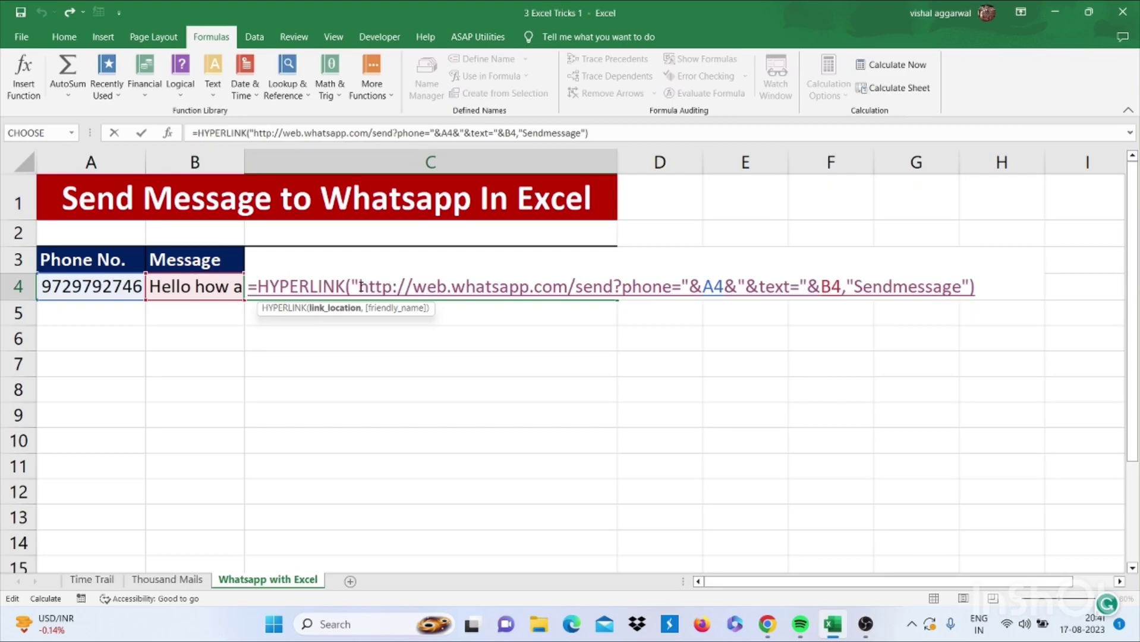
# - Review C4's HYPERLINK parts (WhatsApp send URL, A4 phone, B4 text) and commit the Sendmessage formula
pyautogui.moveTo(386, 287); pyautogui.dragTo(610, 305)
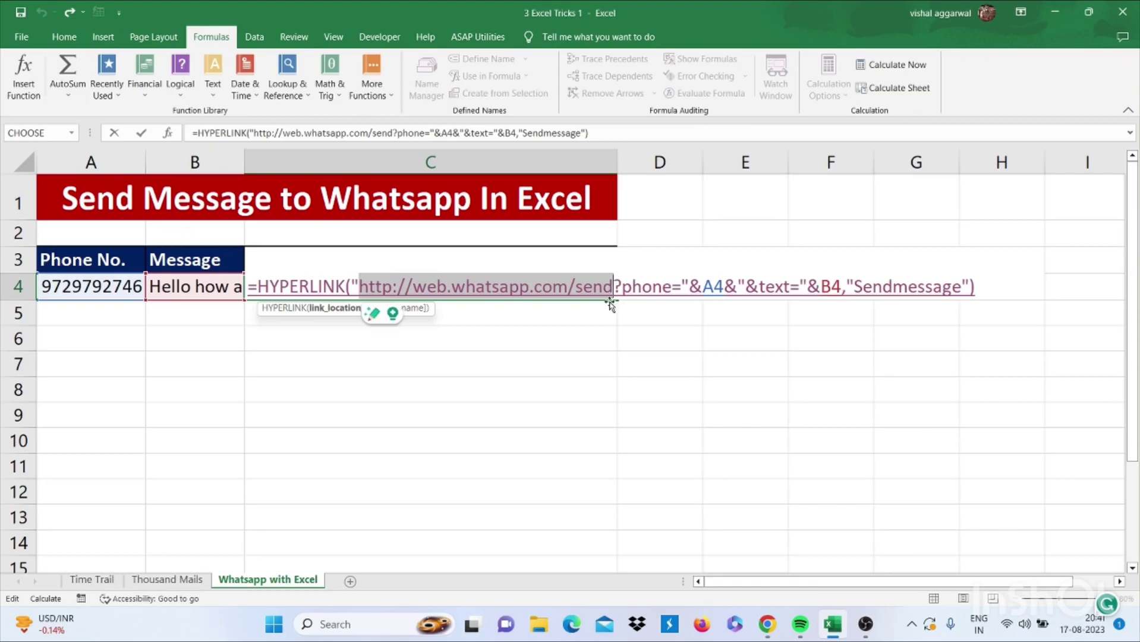
pyautogui.click(397, 290)
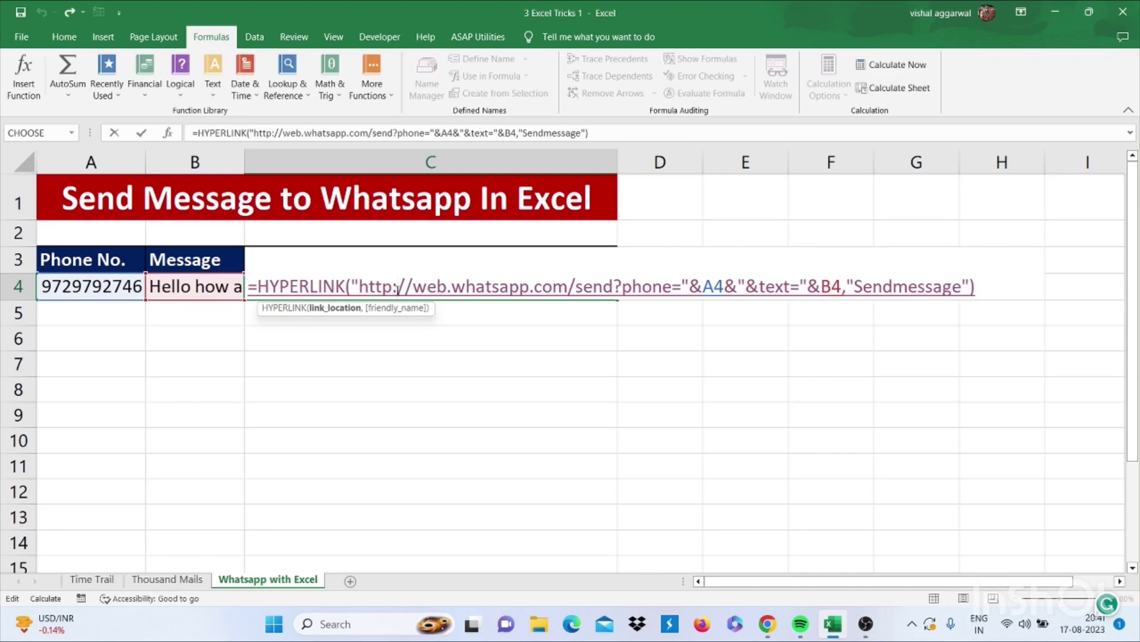
pyautogui.moveTo(723, 286); pyautogui.dragTo(704, 285)
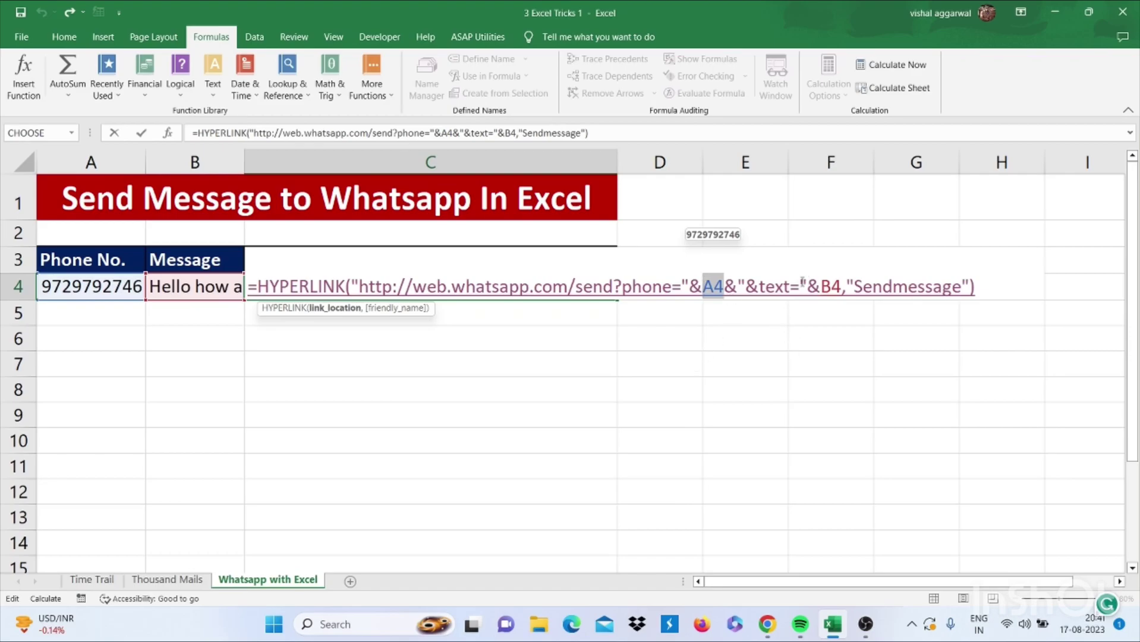
pyautogui.click(746, 289)
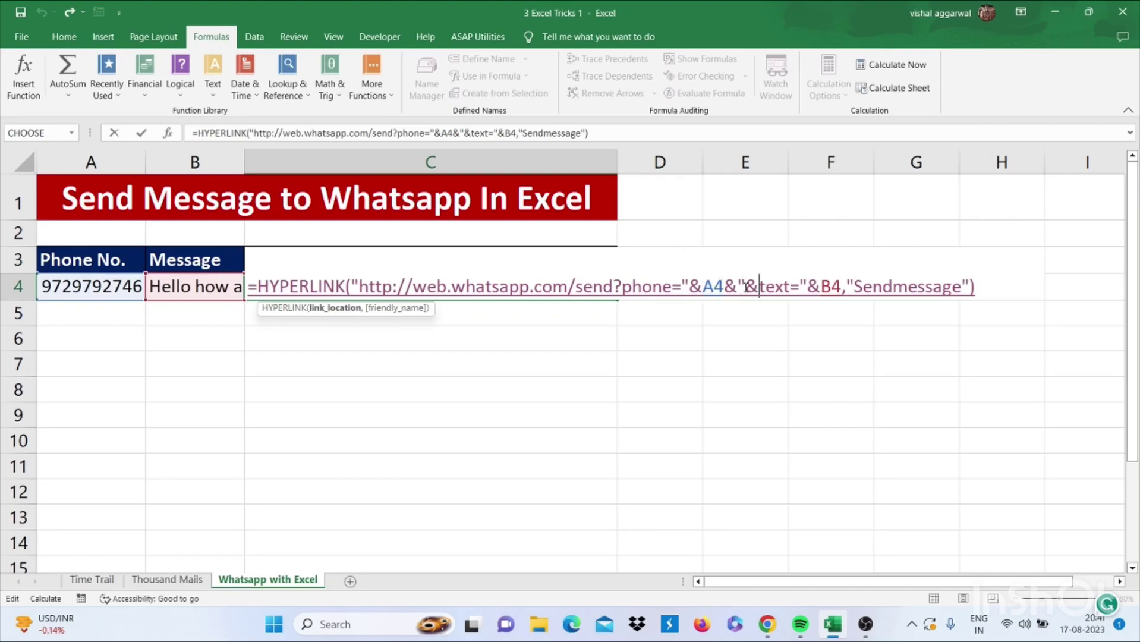
pyautogui.press('Right')
pyautogui.press('Right')
pyautogui.press('Right')
pyautogui.press('Right')
pyautogui.press('Right')
pyautogui.hotkey('shift', 'Right')
pyautogui.hotkey('shift', 'Right')
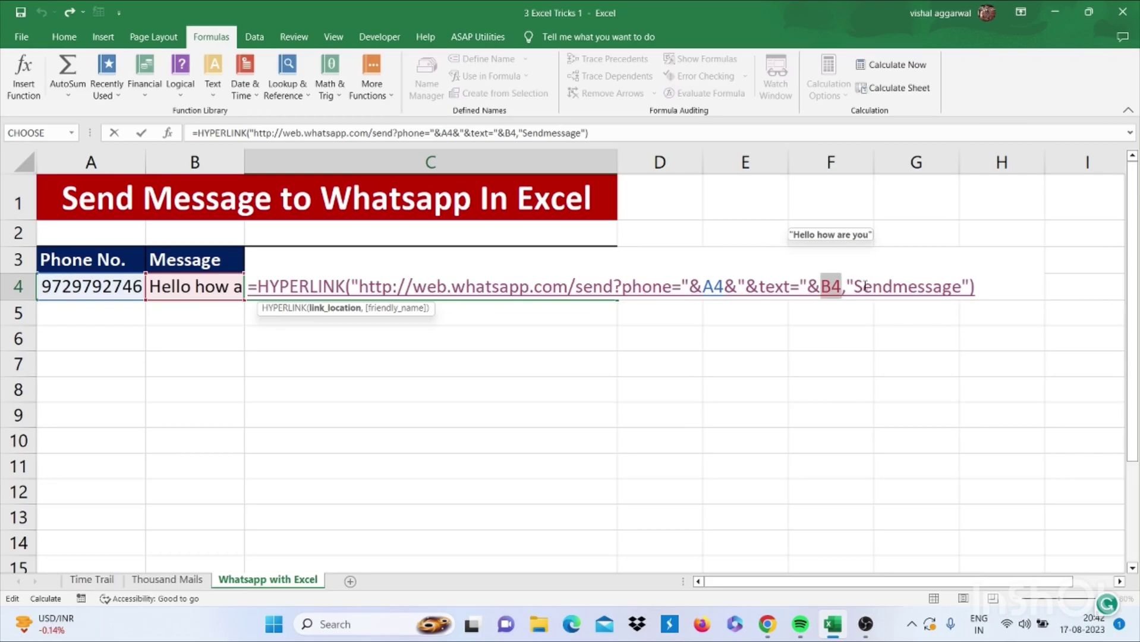
pyautogui.press('Return')
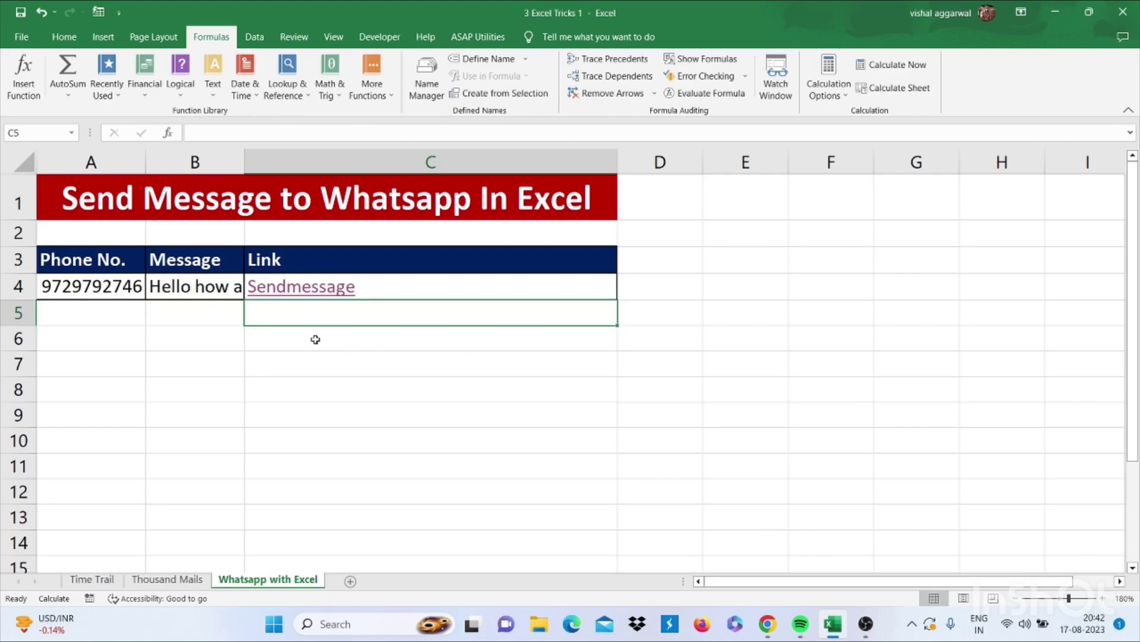
# - Follow the Sendmessage link in C4 to open a WhatsApp Web chat with 'Hello how are you'
pyautogui.click(324, 292)
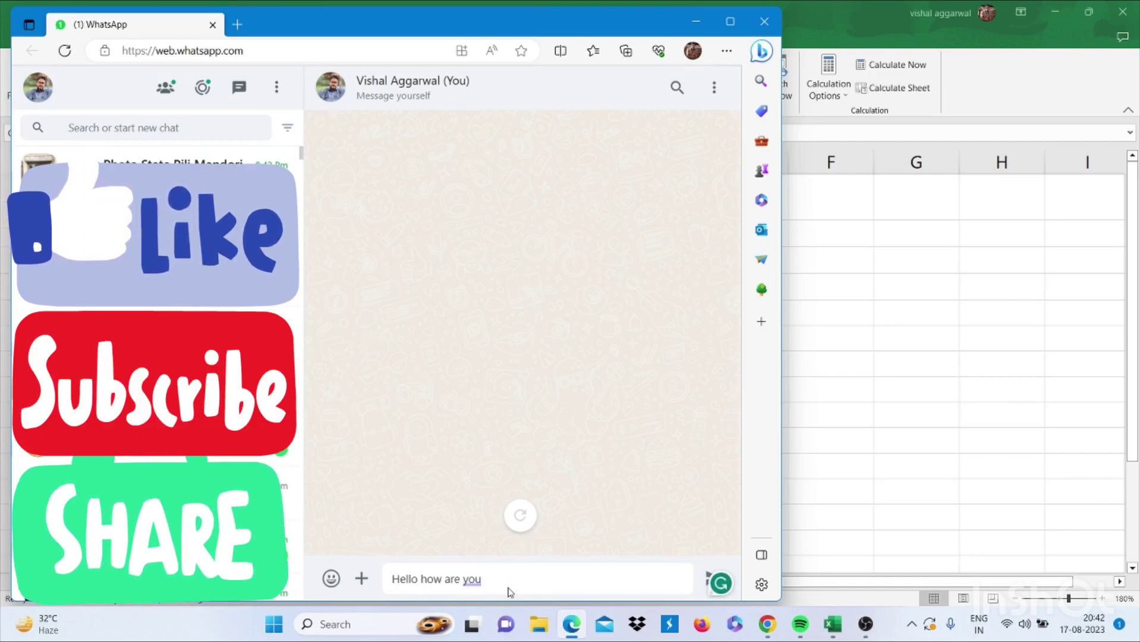
# - Send the prefilled 'Hello how are you' message in the WhatsApp Web chat
pyautogui.moveTo(496, 580); pyautogui.dragTo(390, 581)
pyautogui.click(676, 574)
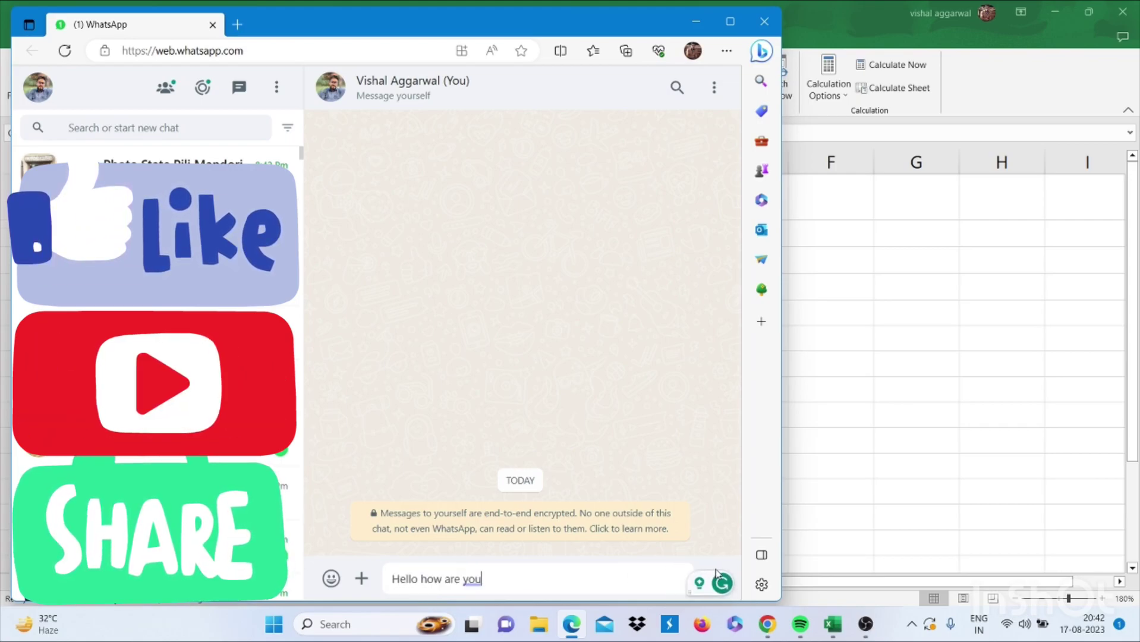
pyautogui.moveTo(717, 574); pyautogui.dragTo(753, 592)
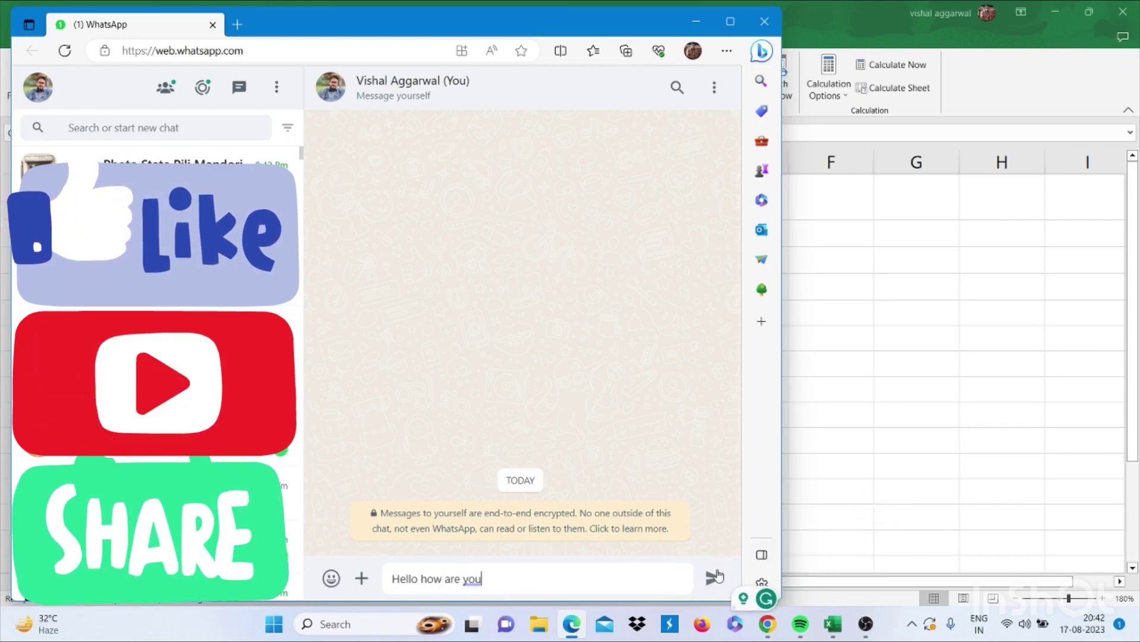
pyautogui.click(715, 576)
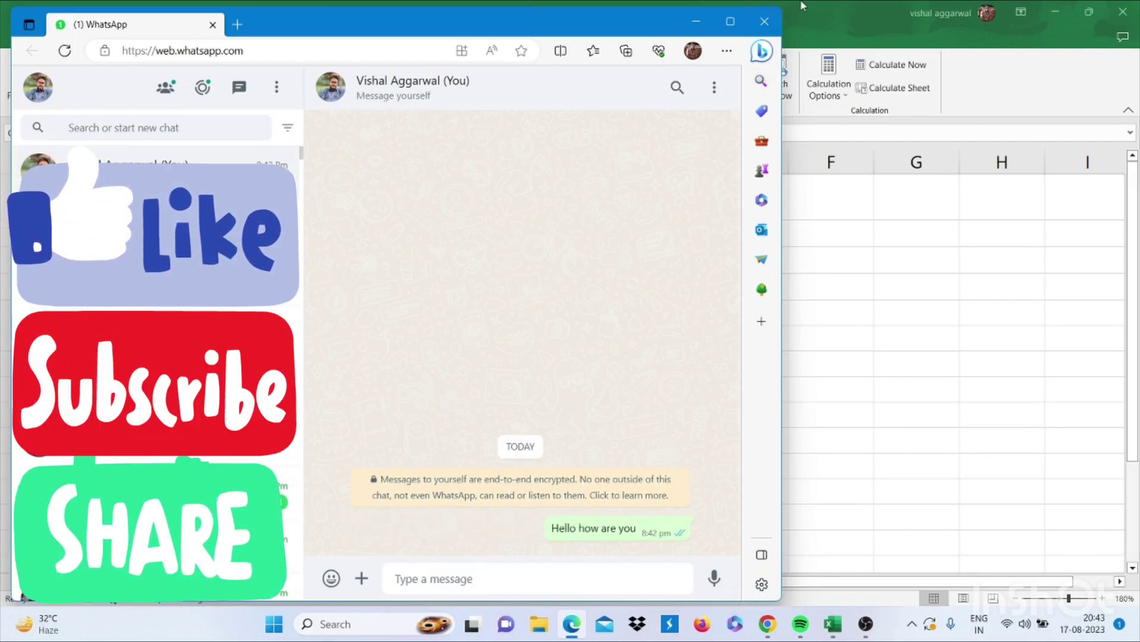
pyautogui.click(767, 22)
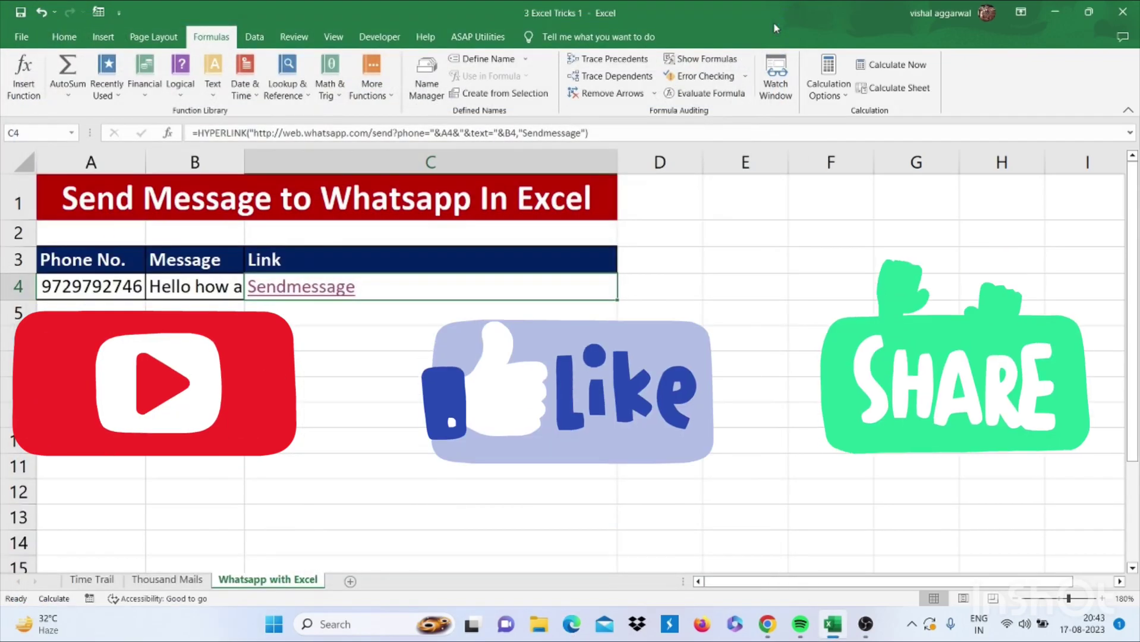